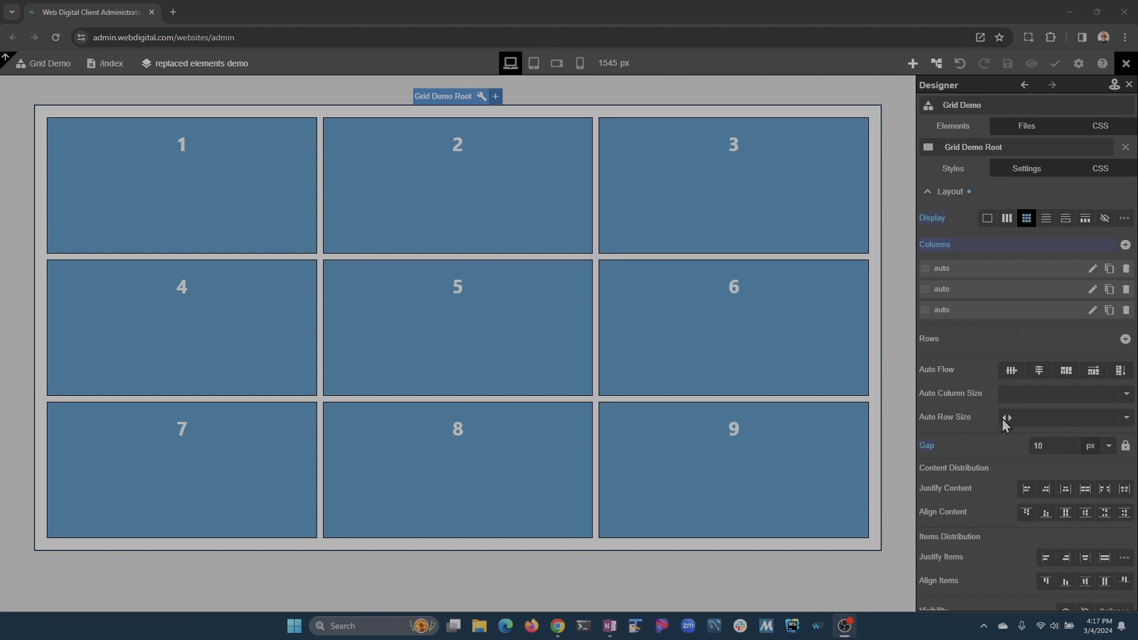
Try an auto row size of 125 px on the Grid Demo Root, and undo the row size changes
left_click_drag(1005, 417, 1079, 432)
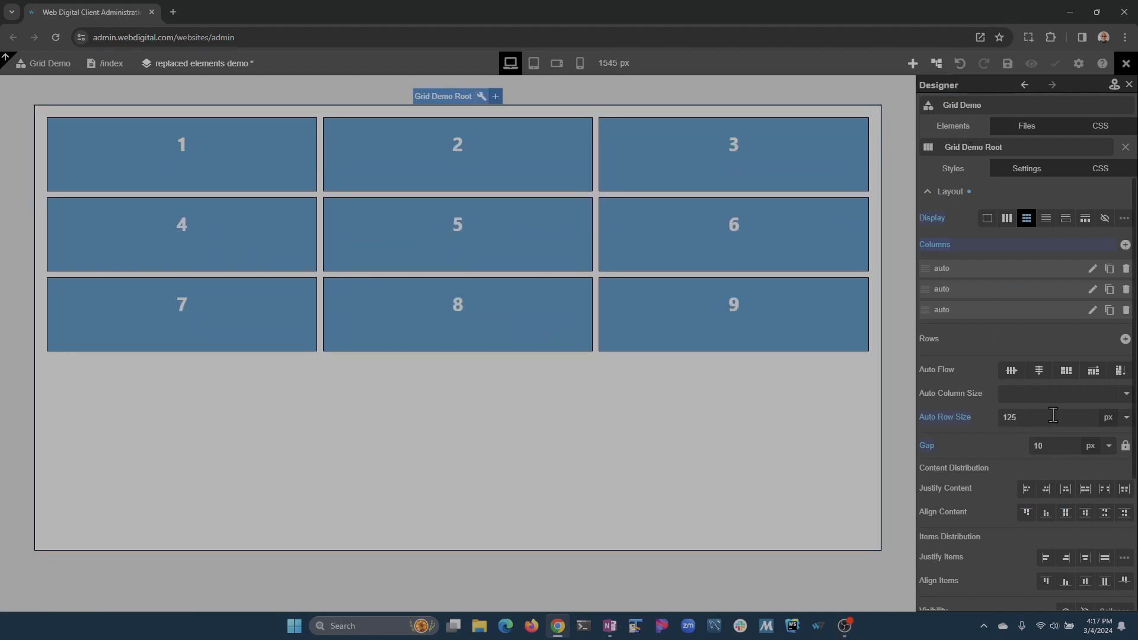
left_click_drag(1006, 418, 1039, 427)
left_click(960, 63)
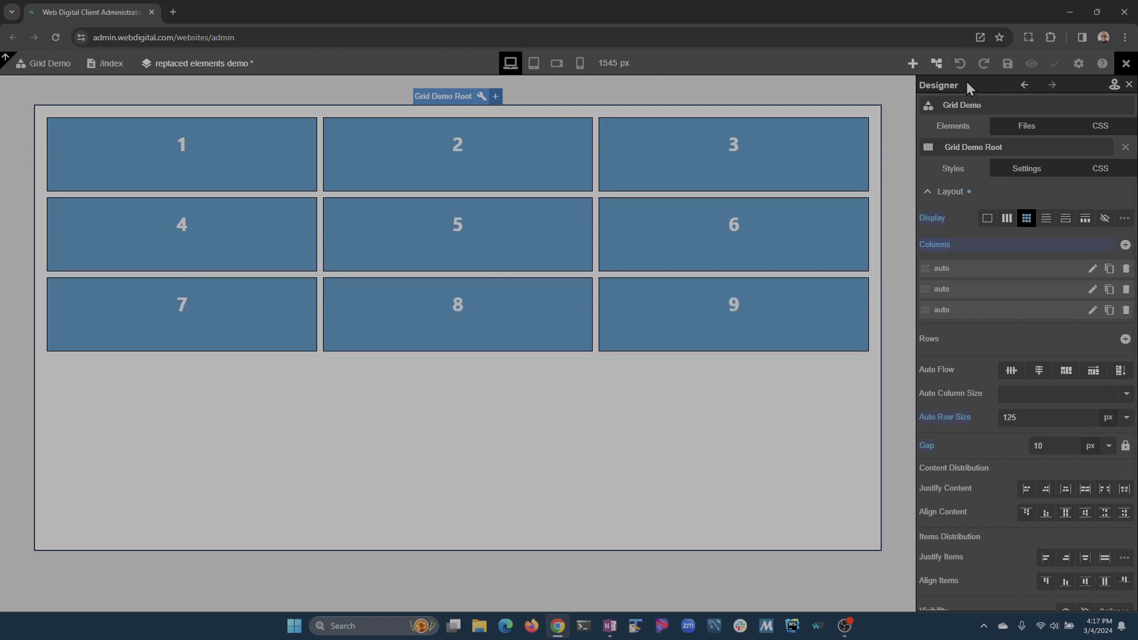
left_click(960, 63)
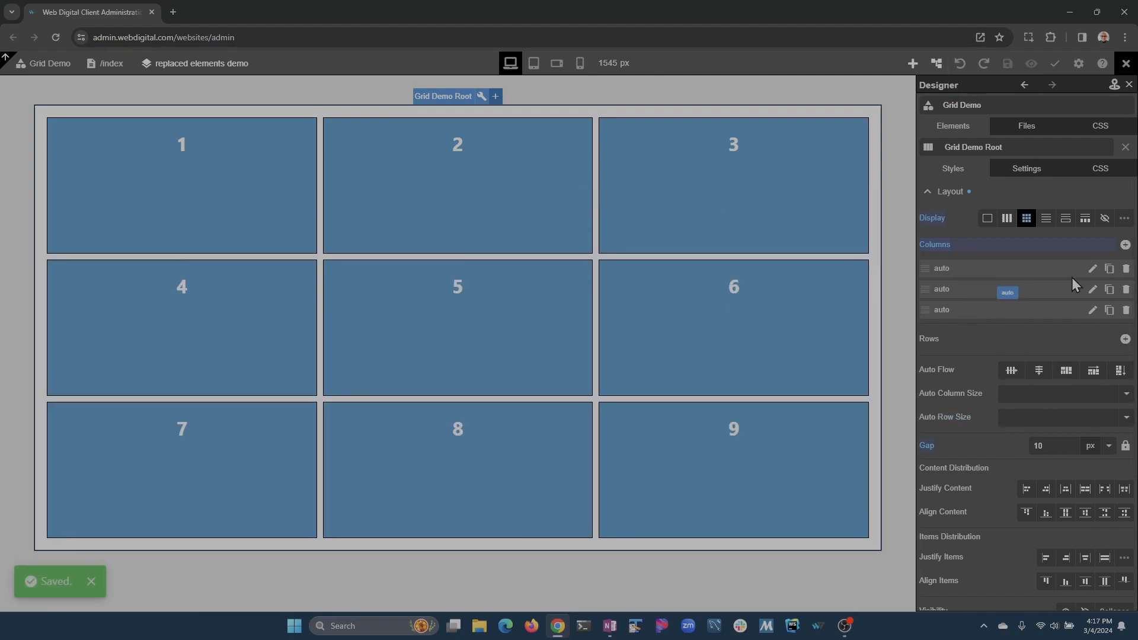
Try a width of about 610 px on the grid's first column, and undo it
left_click(1092, 269)
left_click_drag(1006, 321, 224, 357)
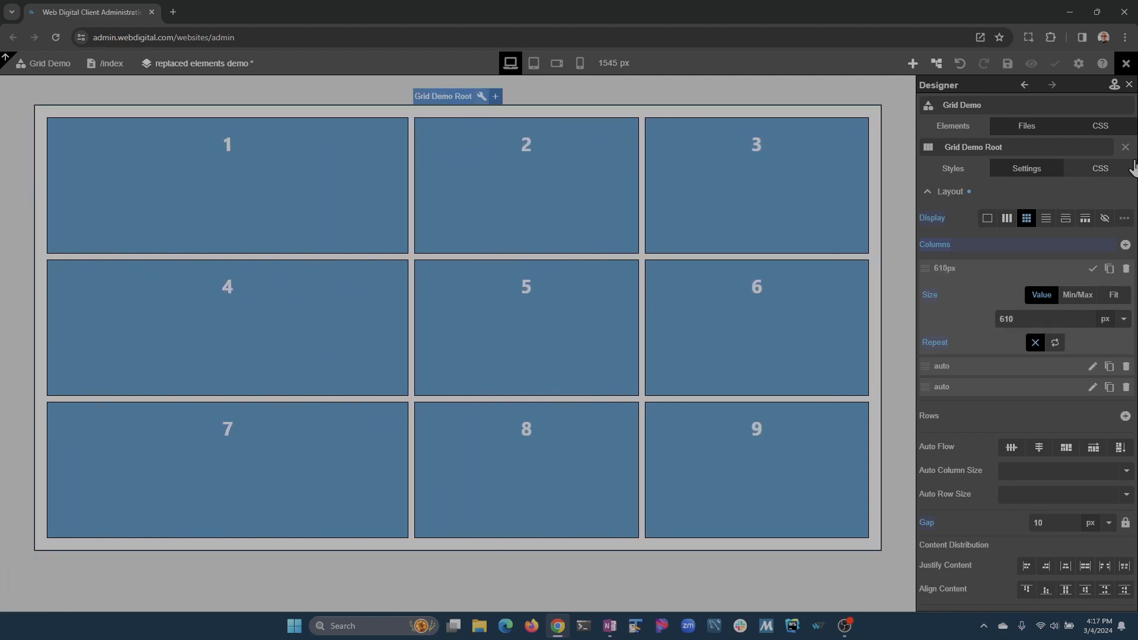
left_click(960, 67)
left_click(1093, 269)
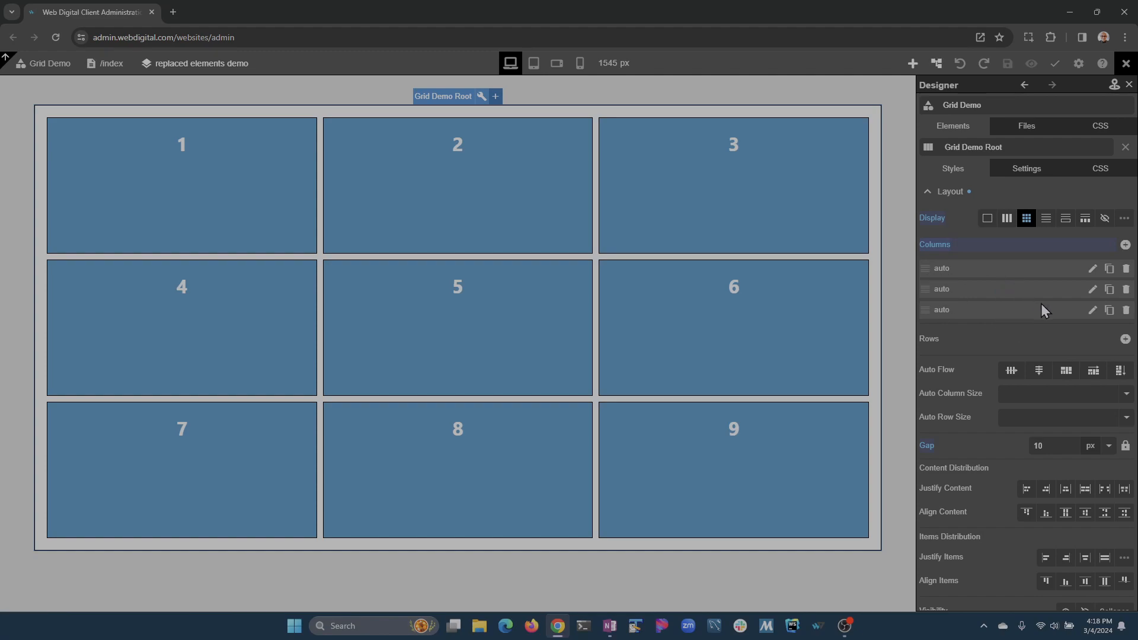
Delete the second and third grid columns and make the remaining auto column repeat 3 times
left_click(1126, 310)
left_click(1126, 290)
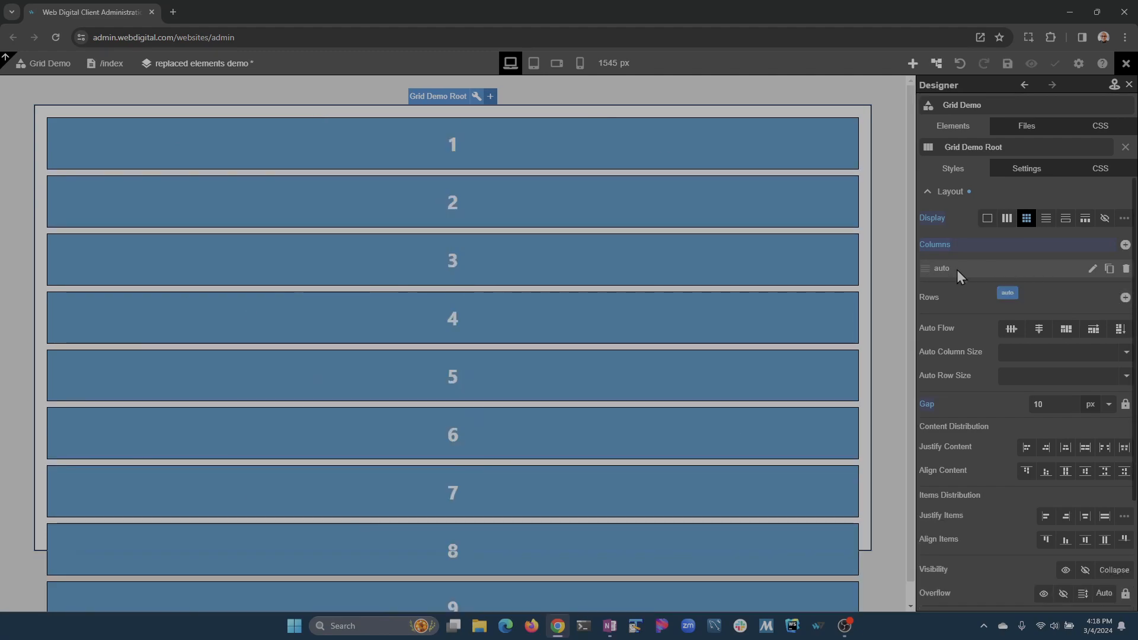
left_click(1092, 269)
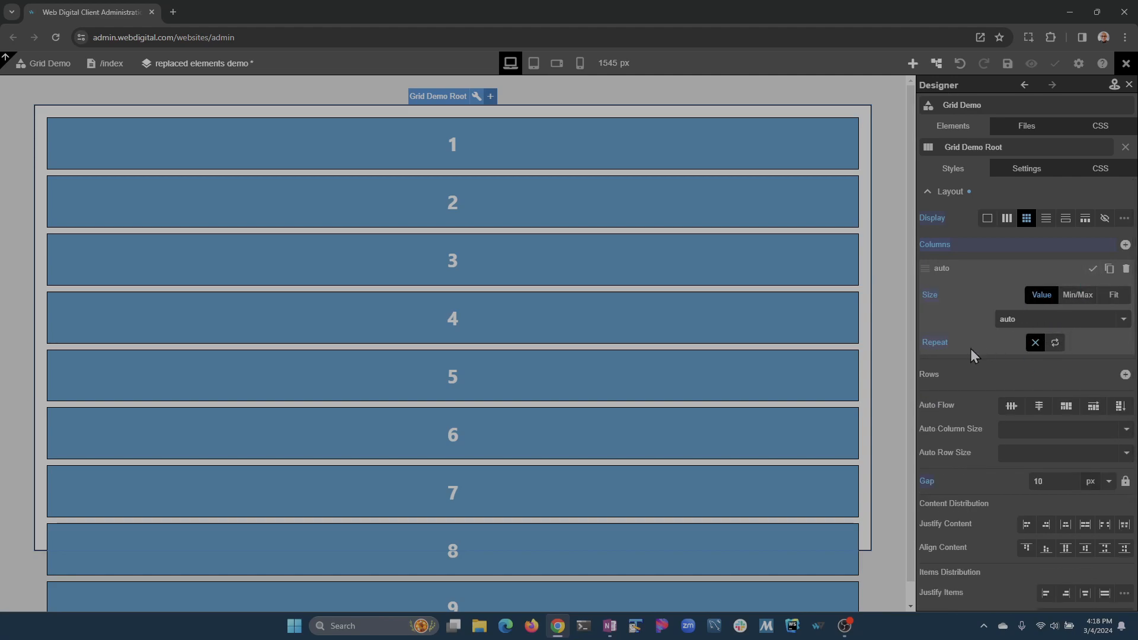
left_click(1056, 344)
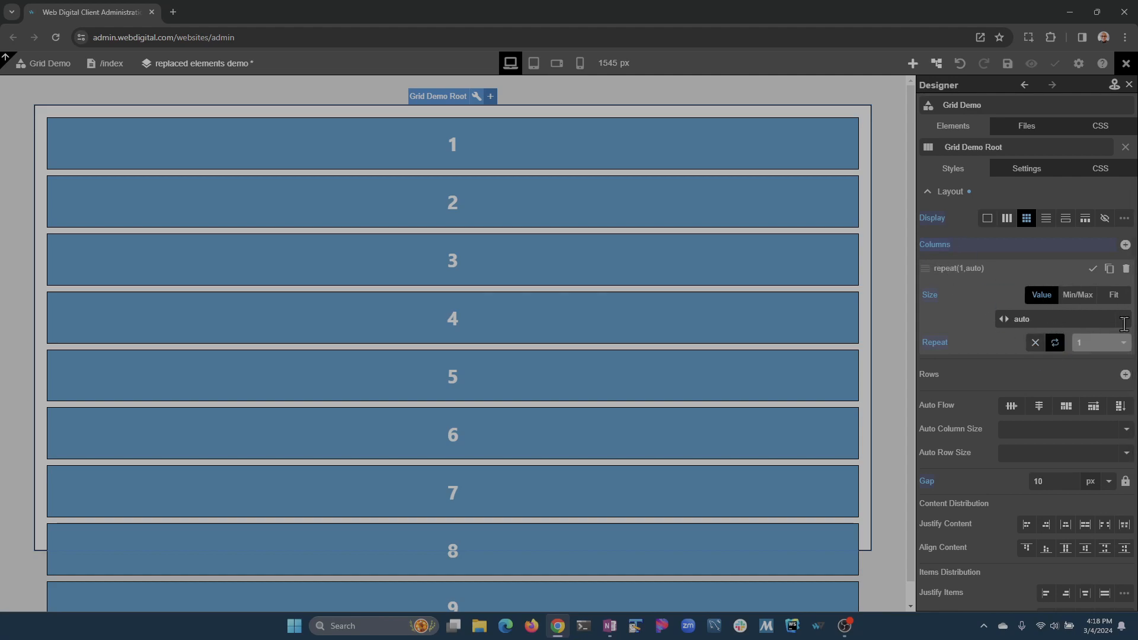
left_click(1121, 344)
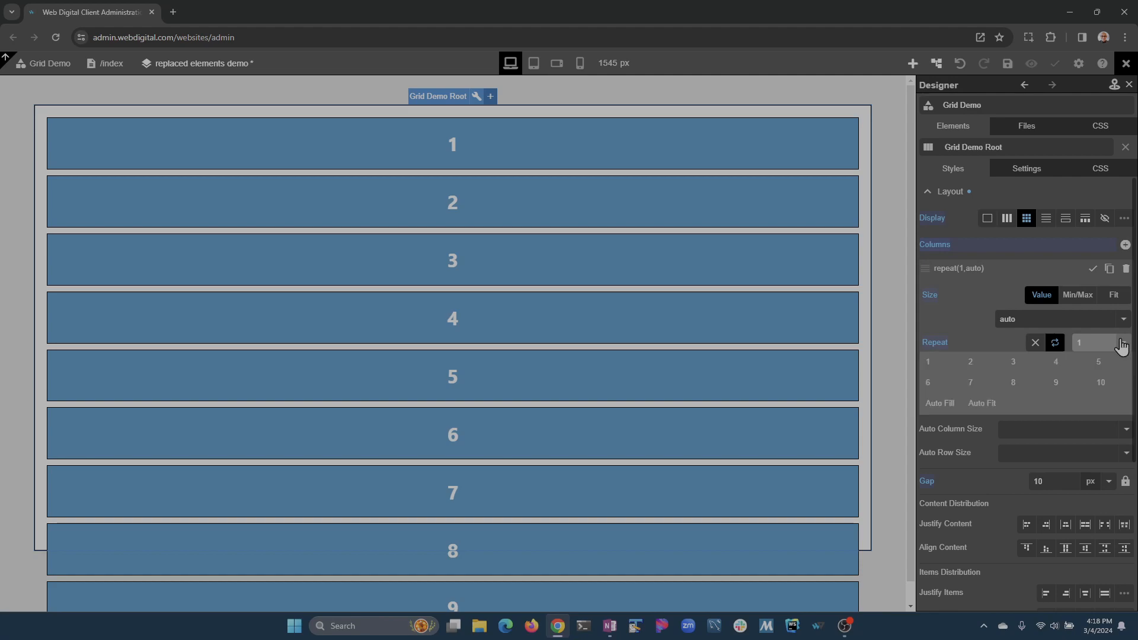
left_click(1013, 362)
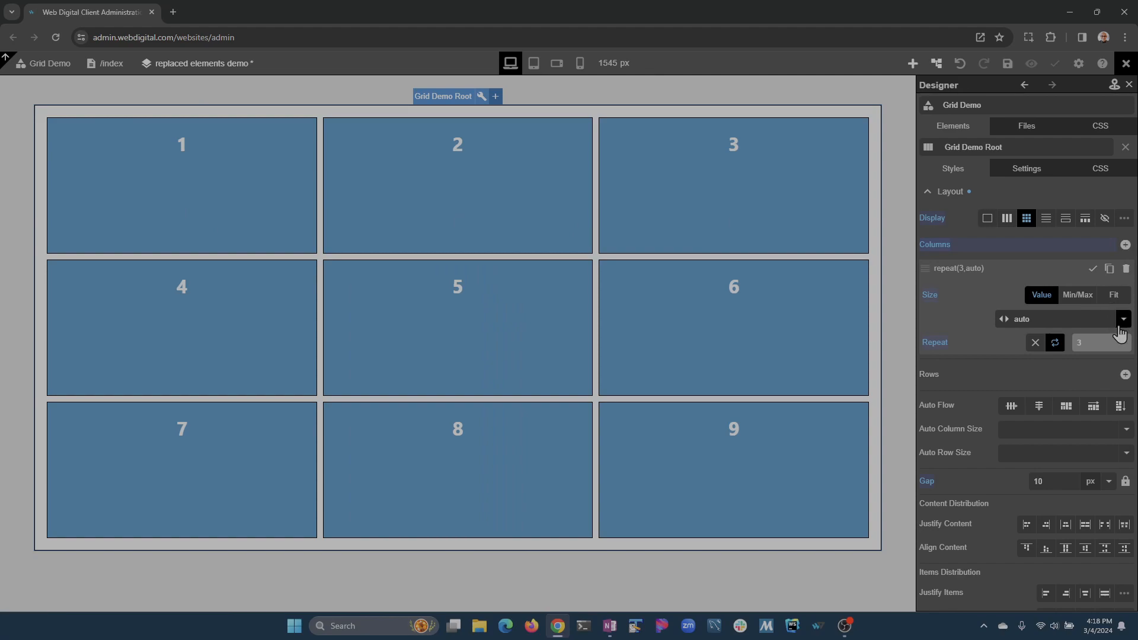
Try 325 px and 325 fr as the size of the repeated columns, ending with 1fr
left_click_drag(1000, 320, 65, 325)
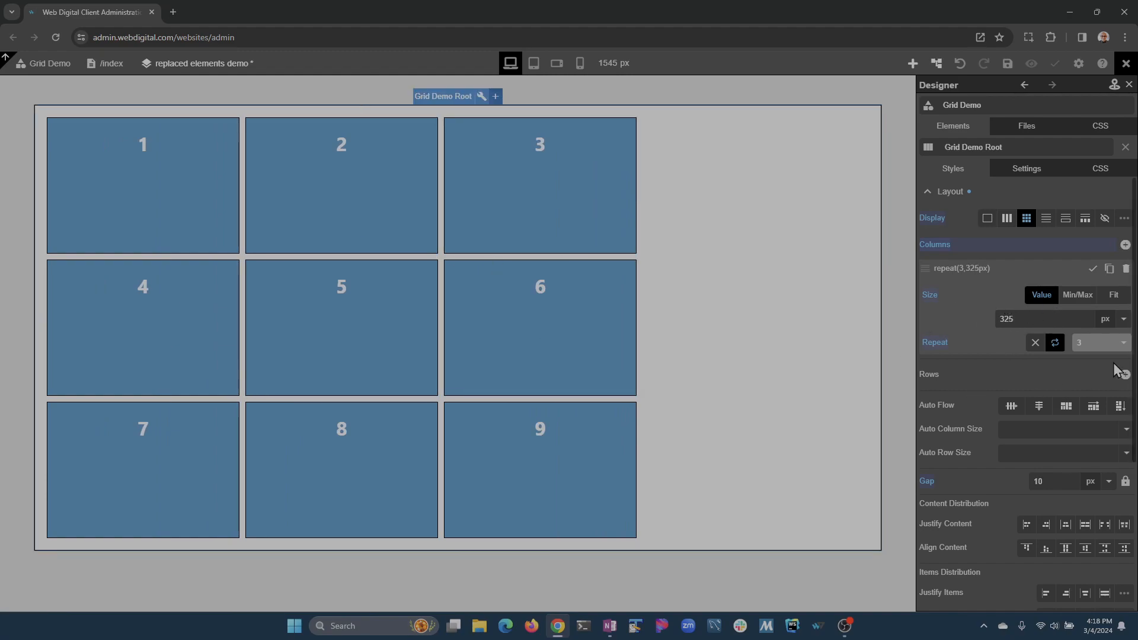
left_click(1106, 323)
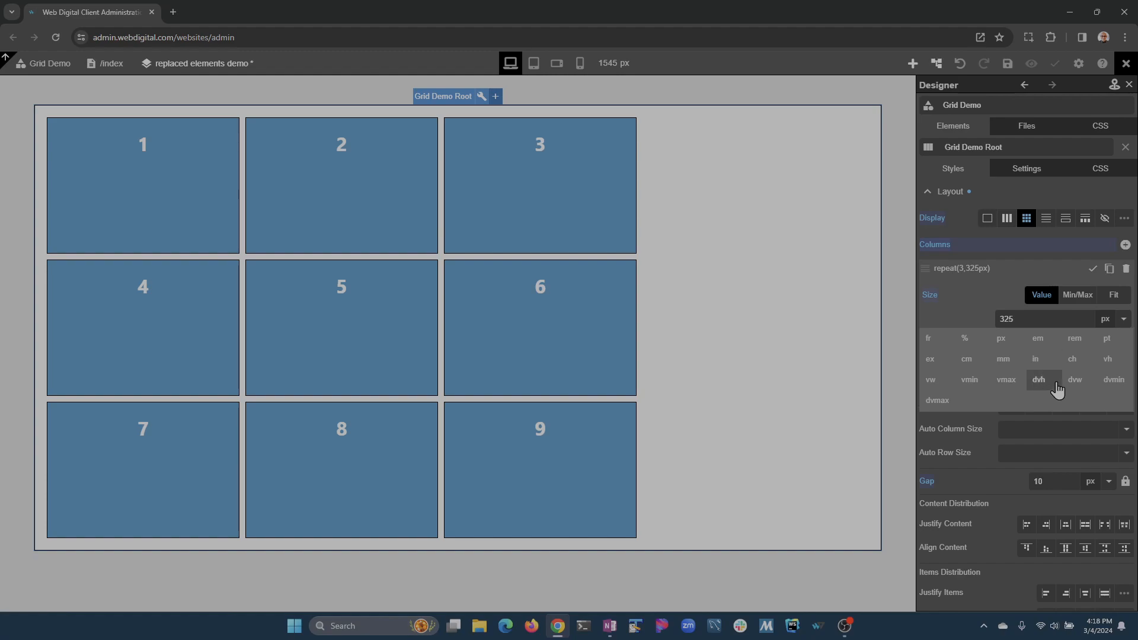
left_click(932, 343)
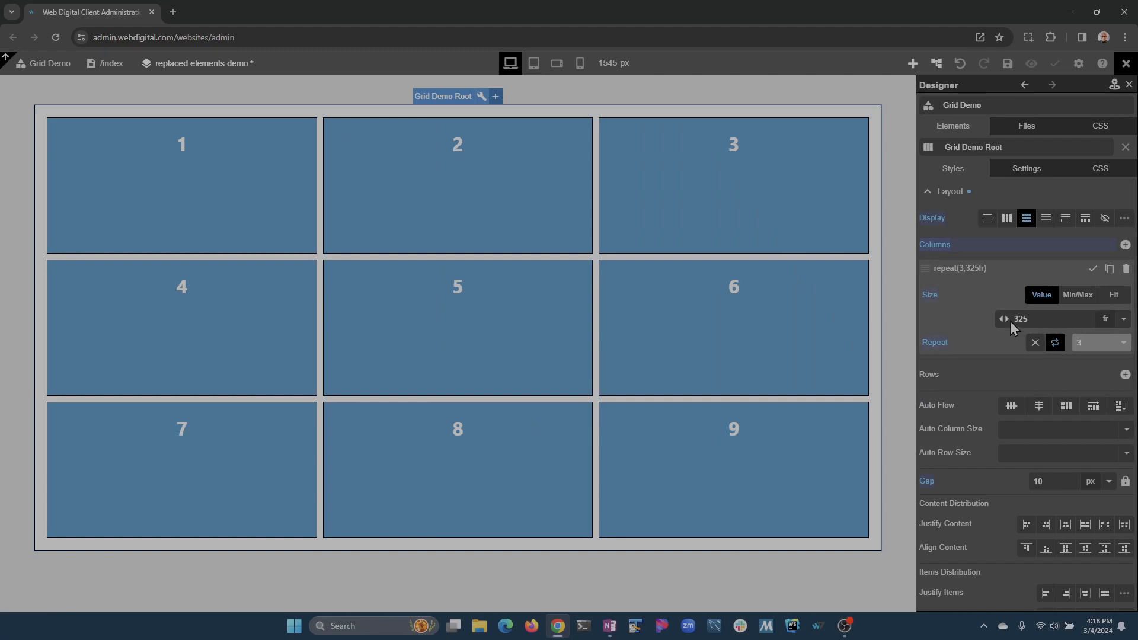
left_click(1122, 318)
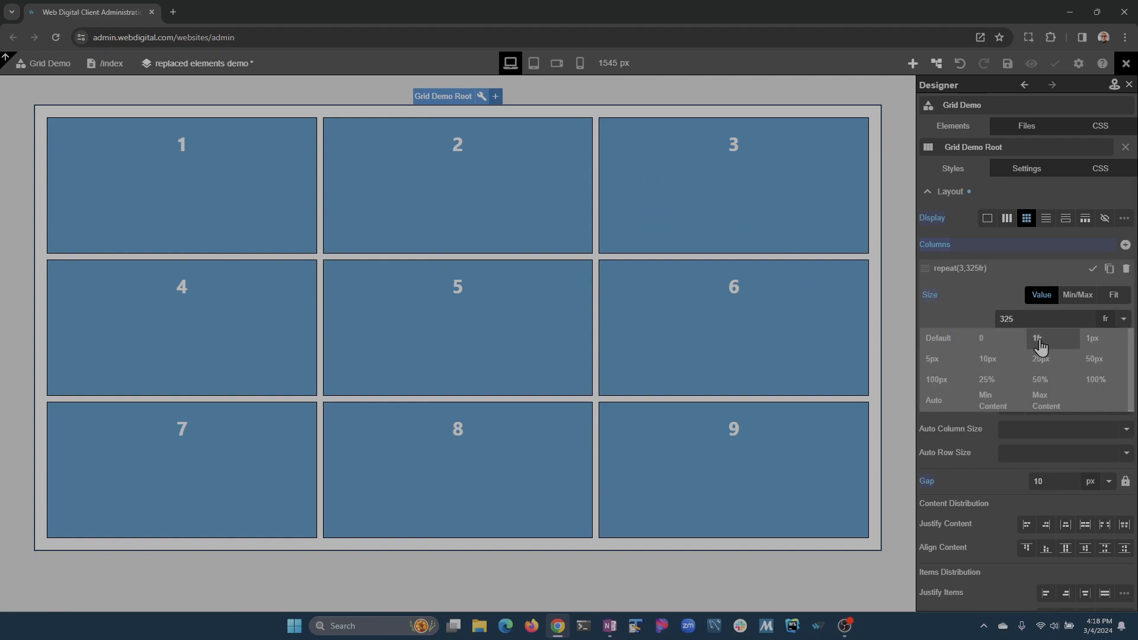
left_click(1096, 354)
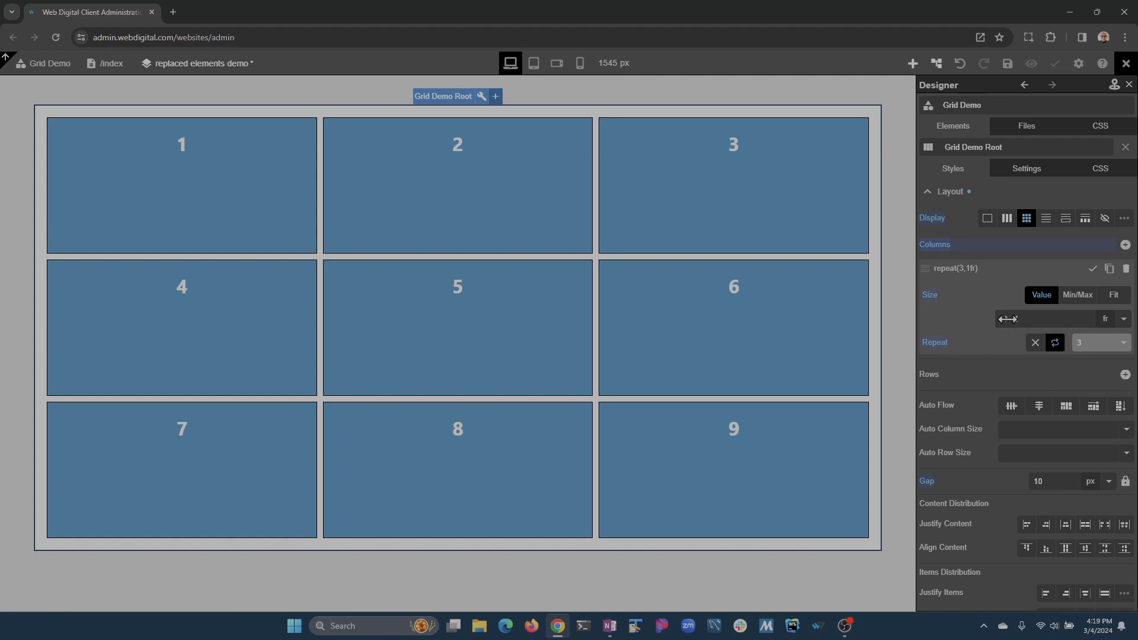
Delete the repeated column definition and add three separate auto columns to the grid
left_click(1124, 270)
left_click(1125, 246)
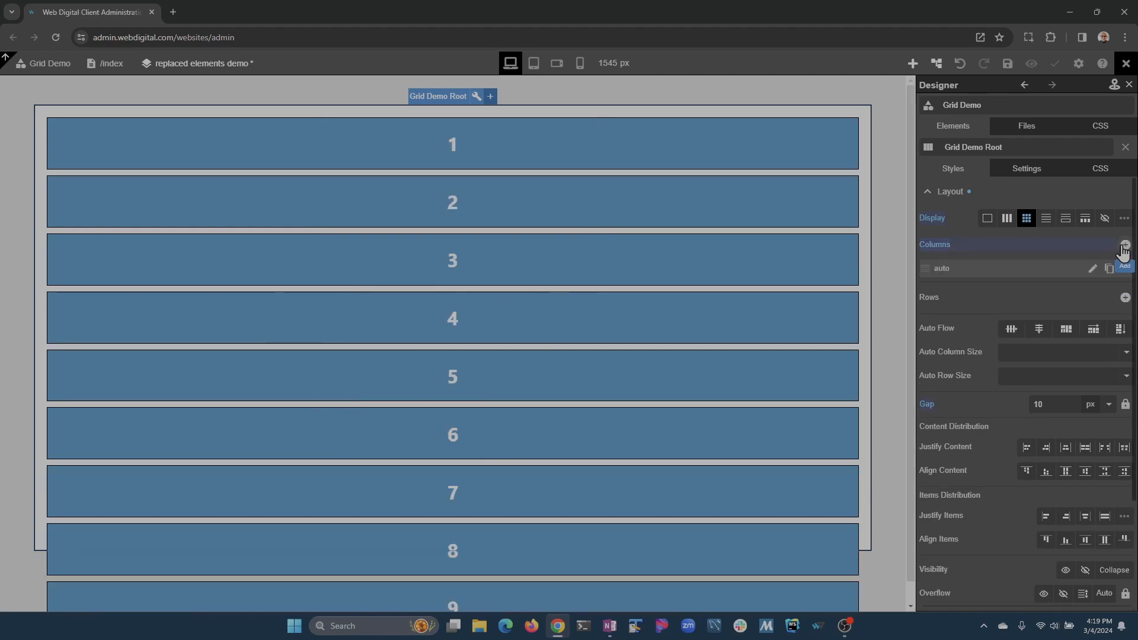
left_click(1125, 245)
left_click(1124, 246)
Set the first grid column's size to 1fr
left_click(1092, 268)
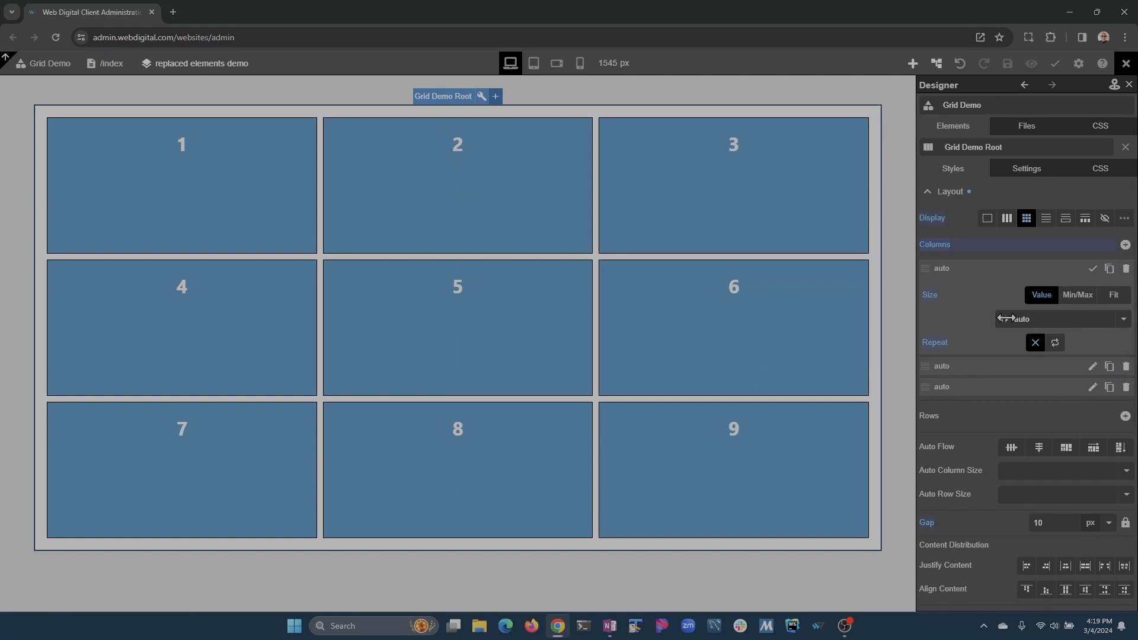
left_click(1123, 318)
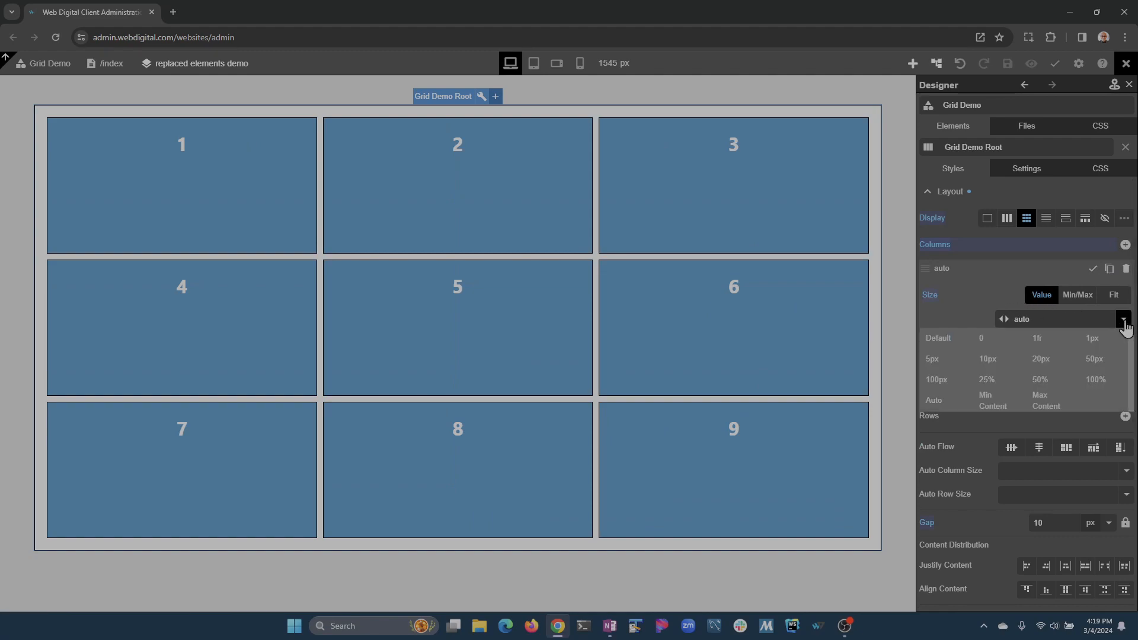
left_click(1040, 345)
left_click(1092, 268)
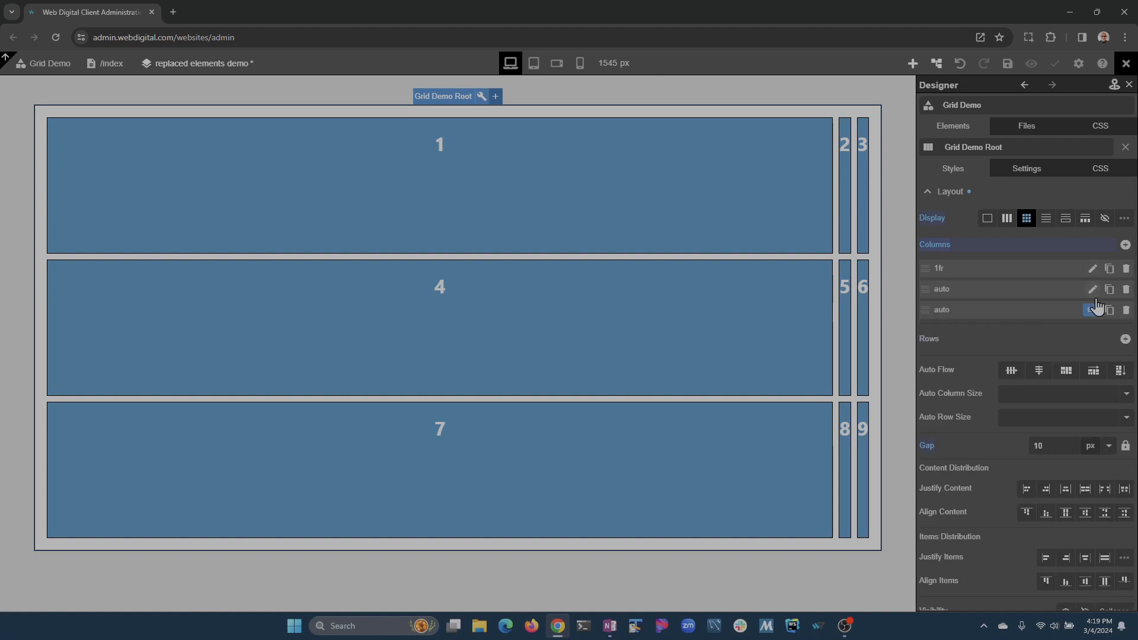
Delete the two remaining auto columns and clone the 1fr column to make three 1fr columns
left_click(1092, 288)
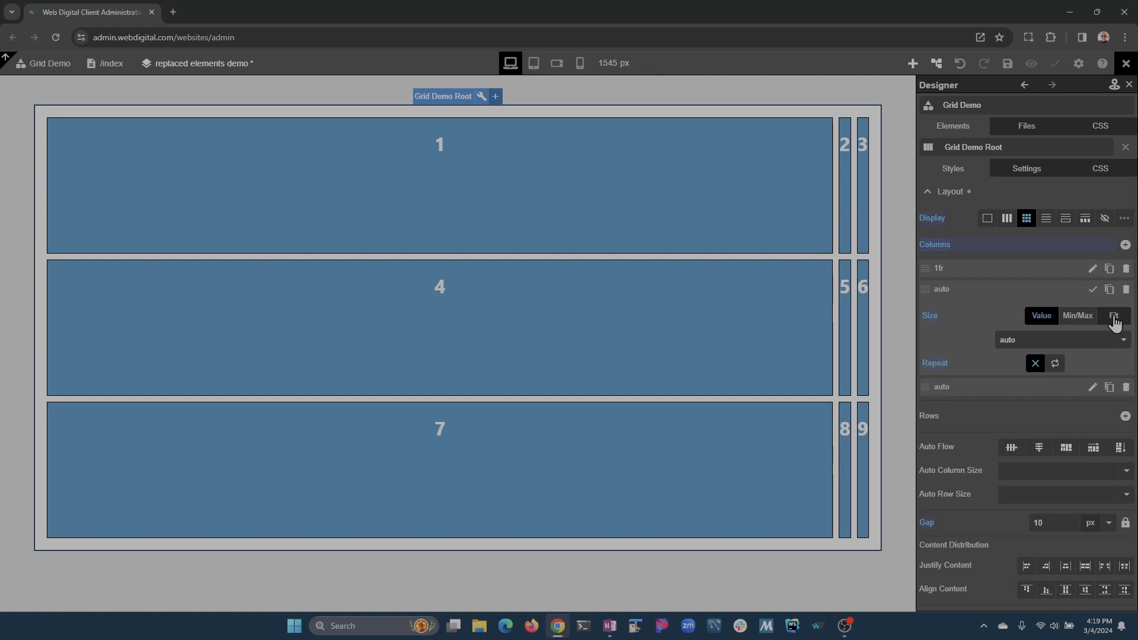
left_click(1125, 289)
left_click(1125, 288)
left_click(1108, 268)
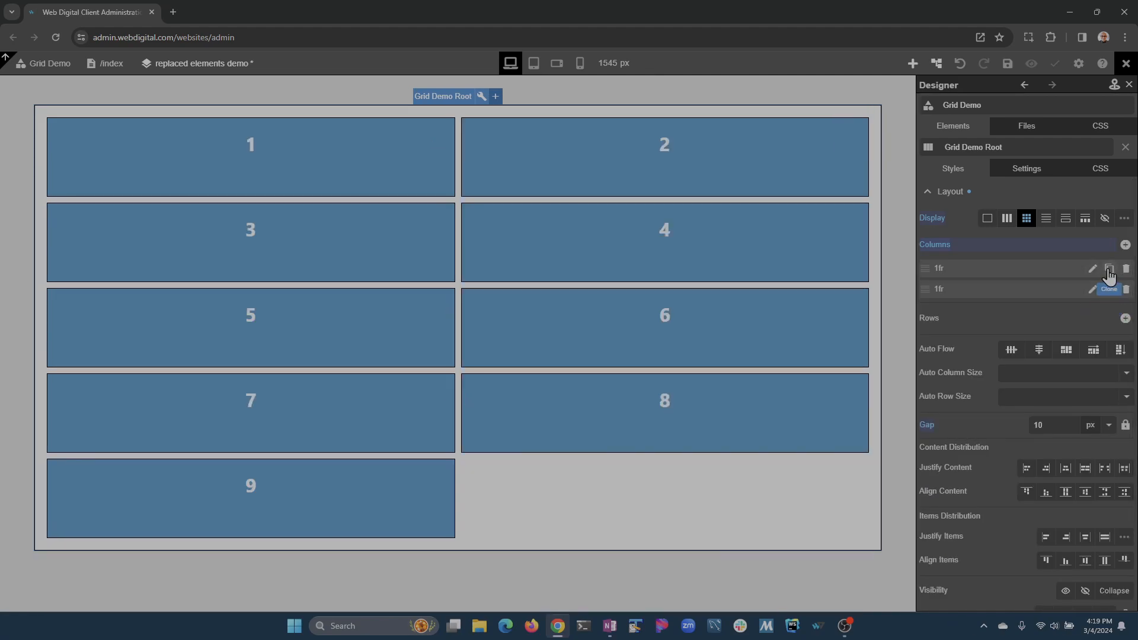
left_click(1108, 289)
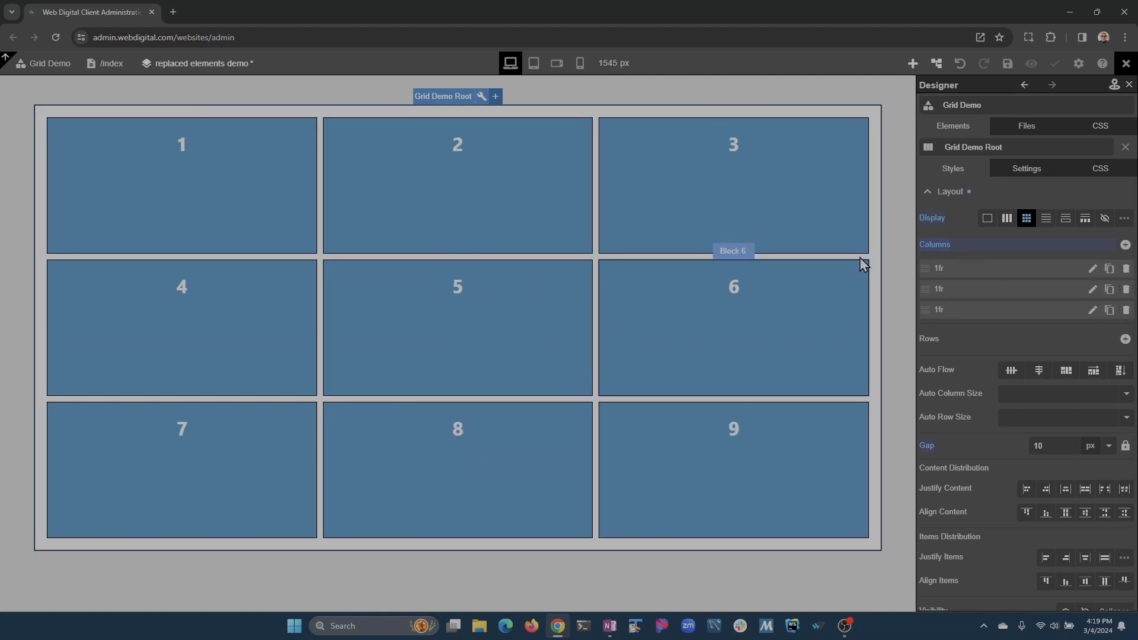
Set the second grid column's size to 2fr
left_click(1092, 290)
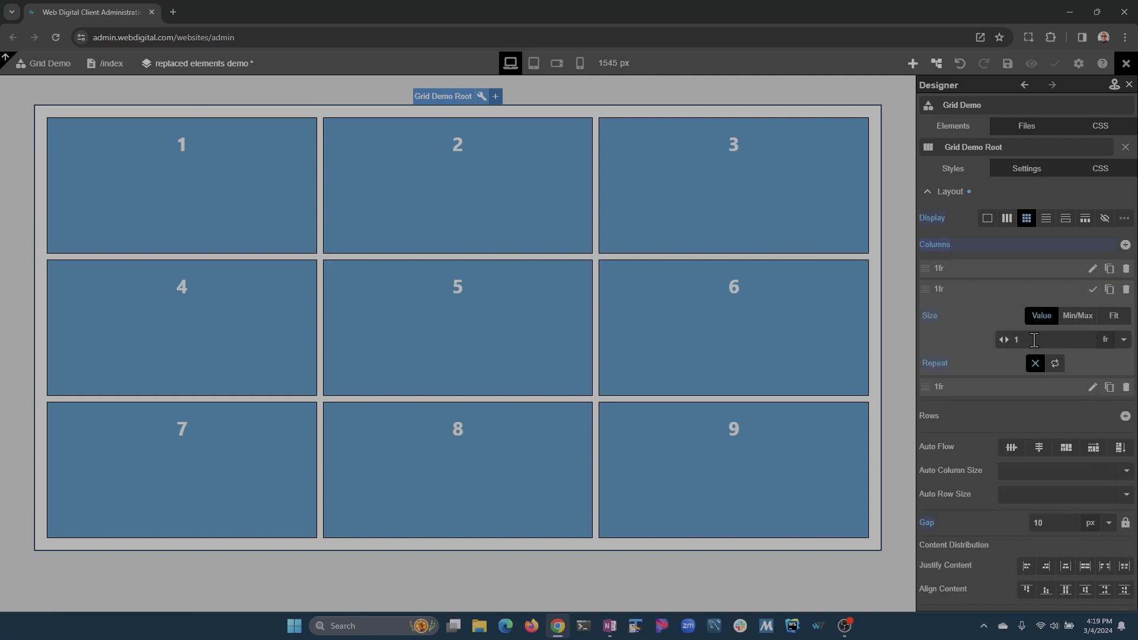
key("BackSpace")
type("2")
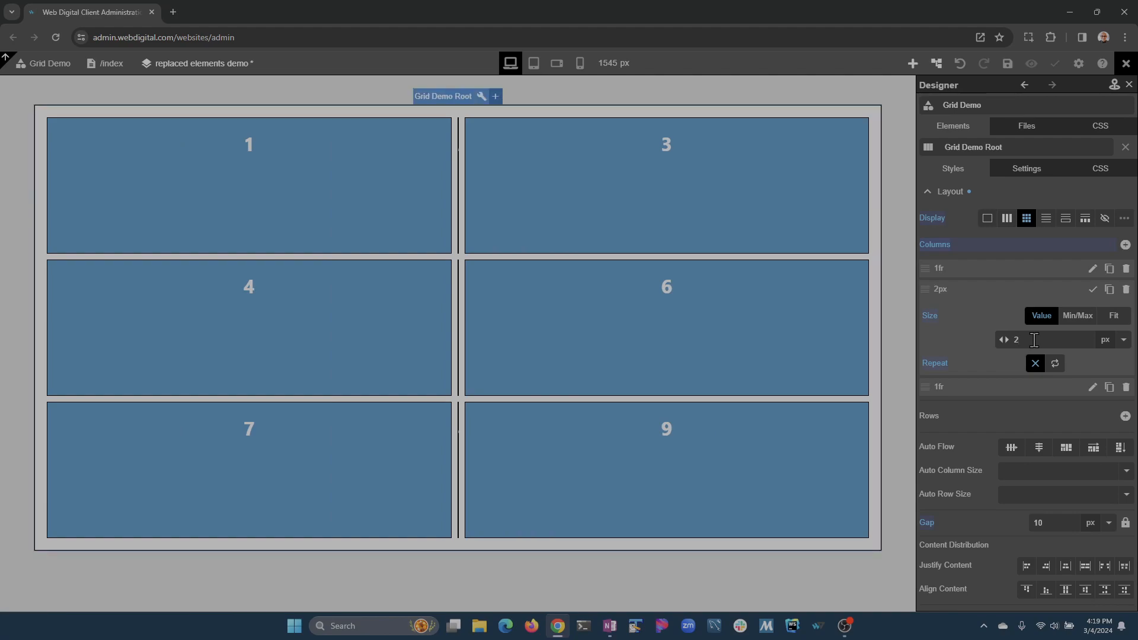
left_click(1106, 339)
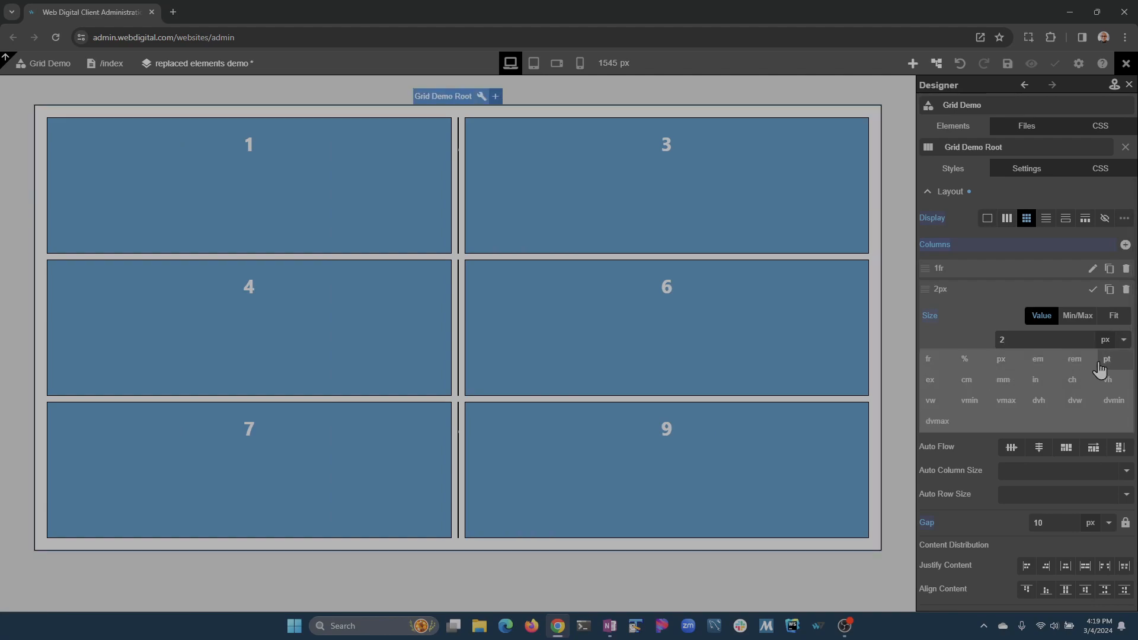
left_click(928, 360)
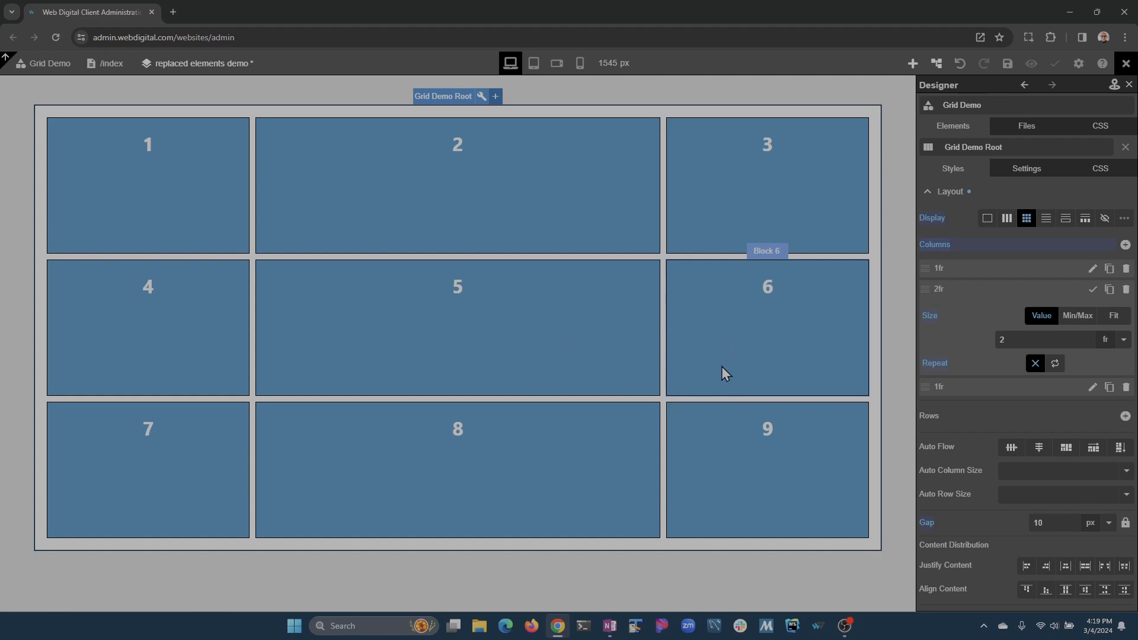
left_click(1093, 291)
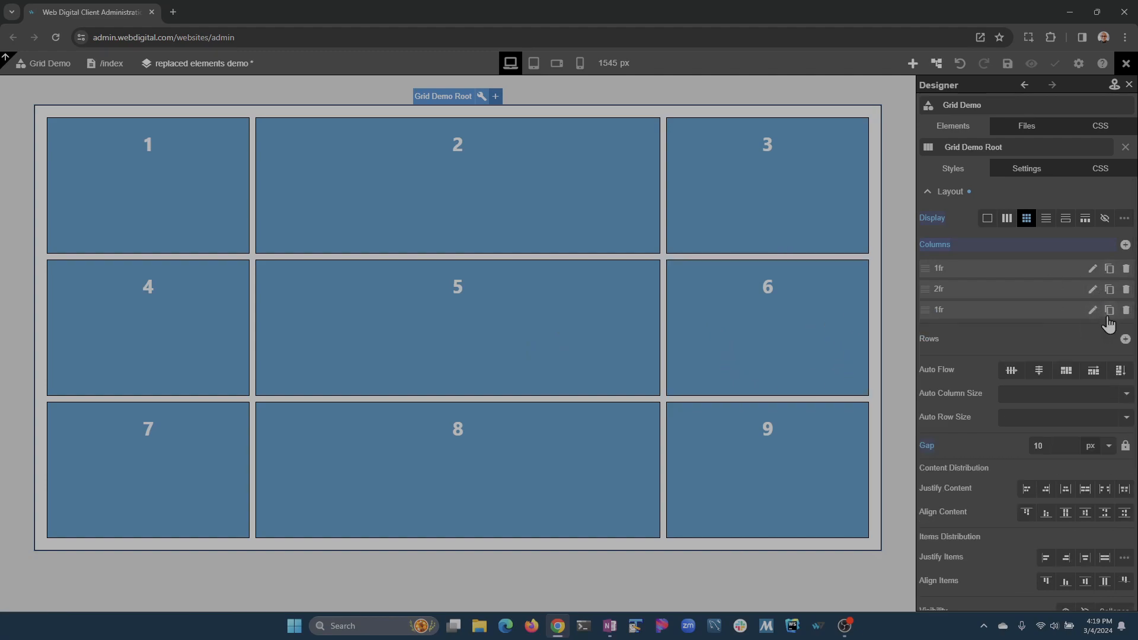
Set the third grid column's size to 3fr and save the design
left_click(1092, 310)
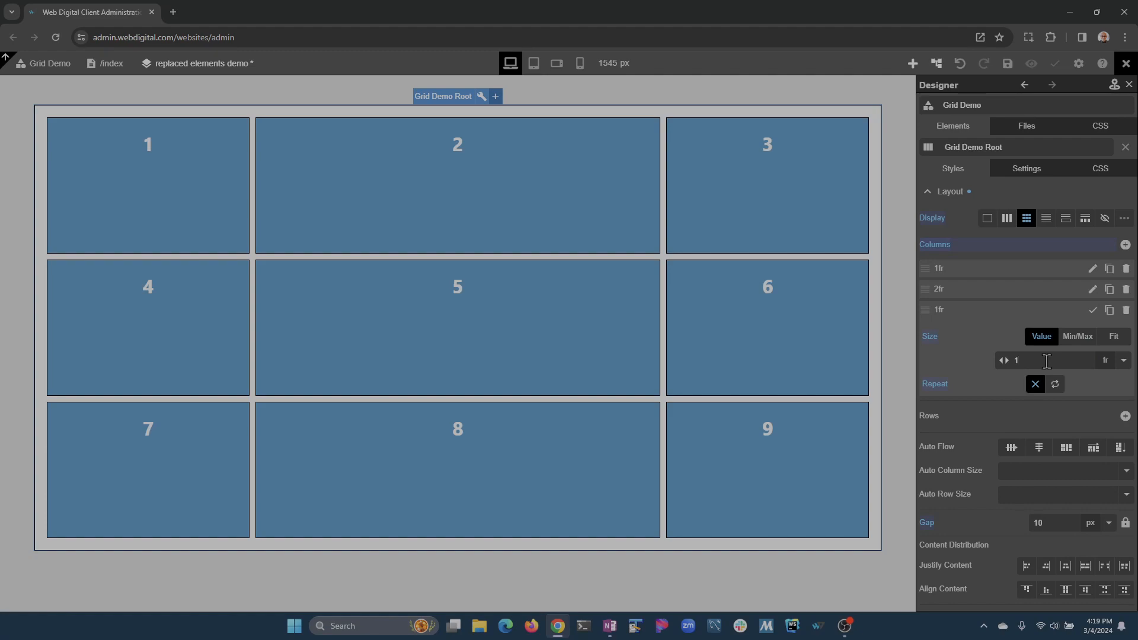
key("BackSpace")
type("3px")
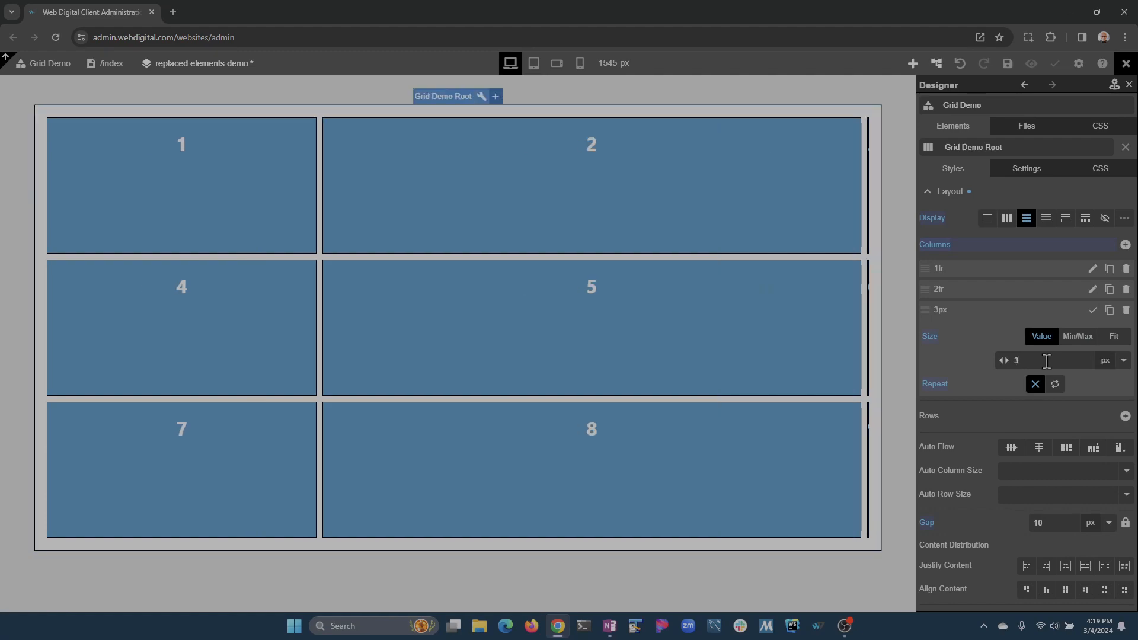
left_click(1104, 359)
left_click(1117, 444)
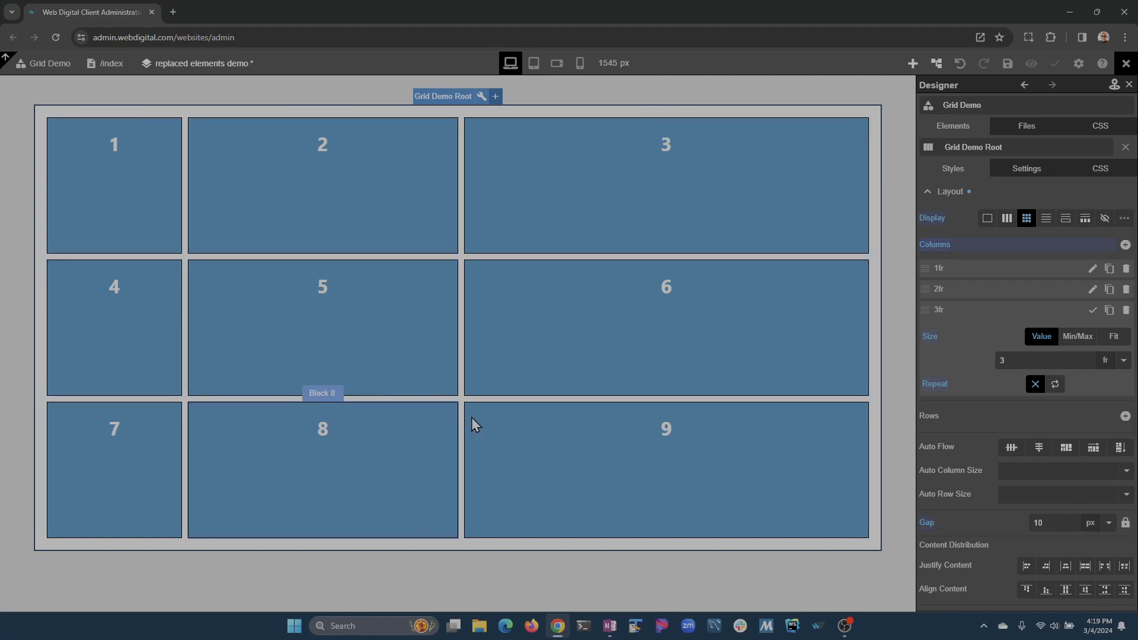
left_click(1009, 65)
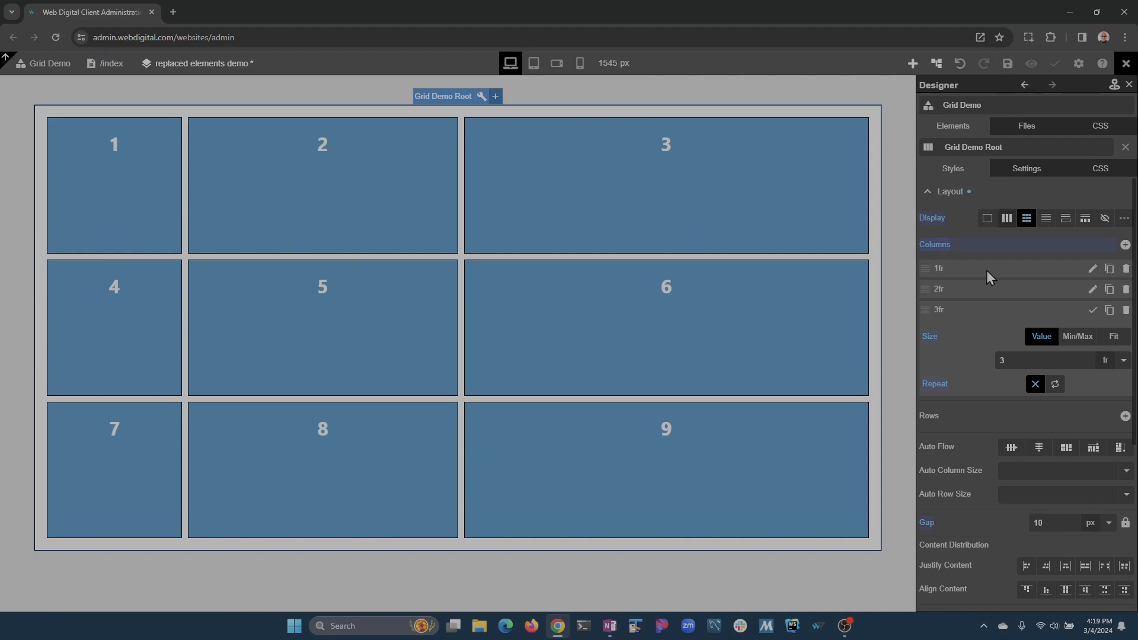
left_click(1090, 312)
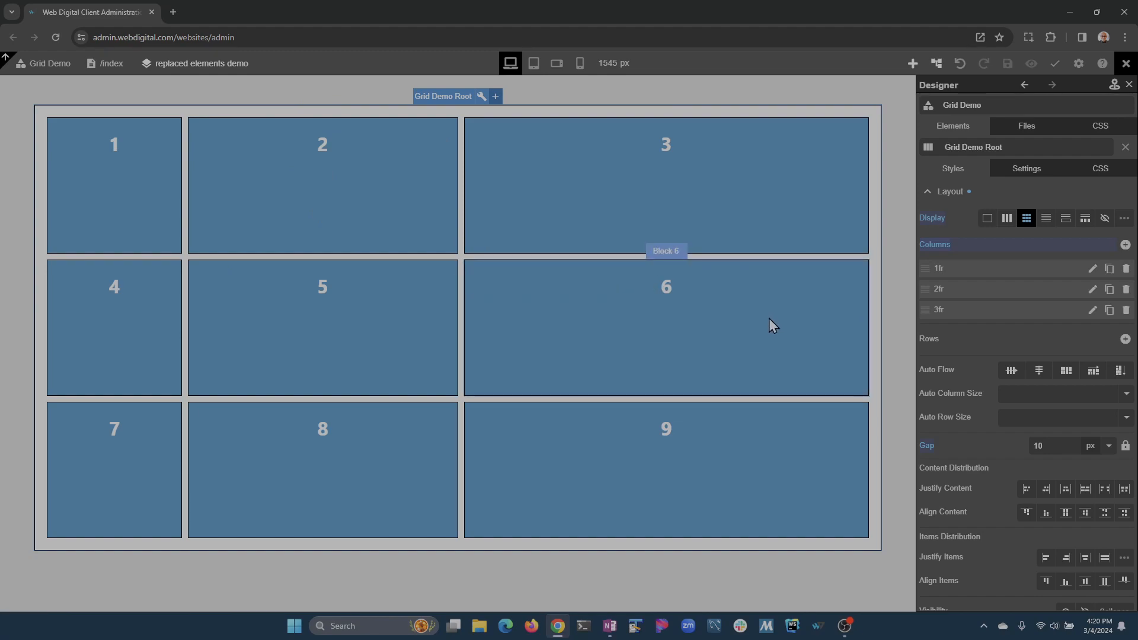
Preview the grid at the tablet and 760 px breakpoints, try deleting the 3fr column there, and undo it
left_click(533, 62)
left_click(557, 63)
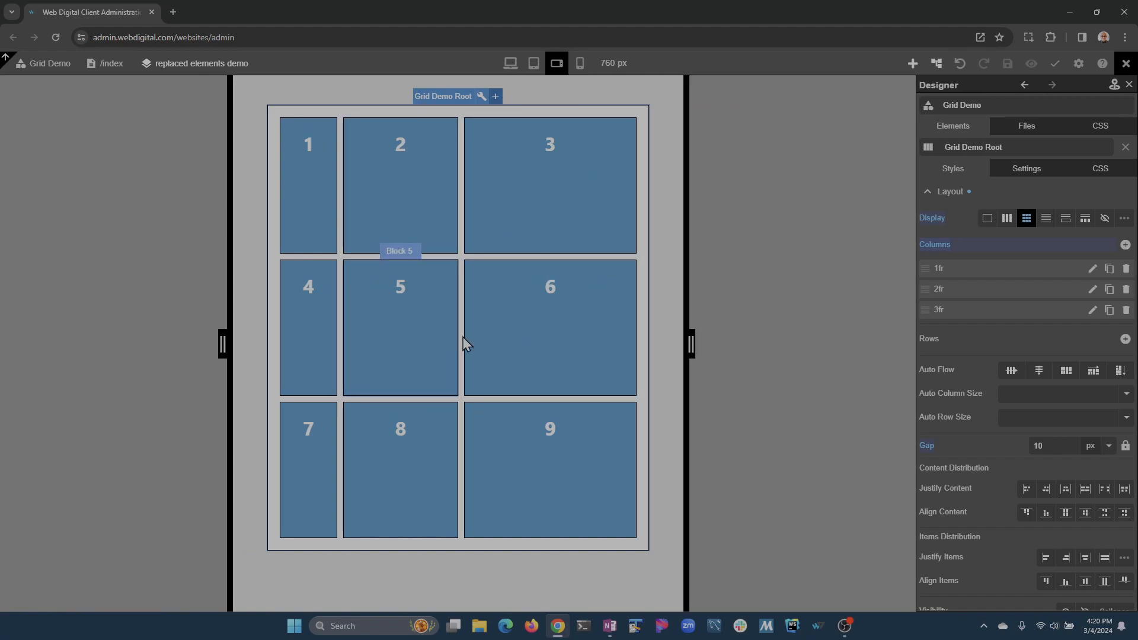
left_click(1125, 311)
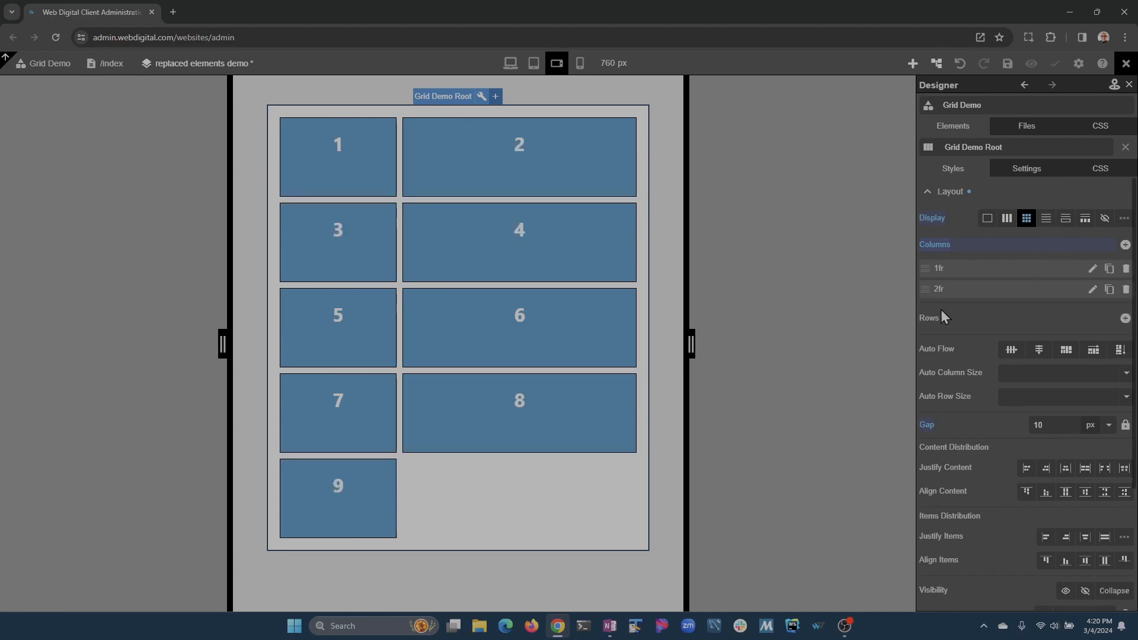
left_click(960, 64)
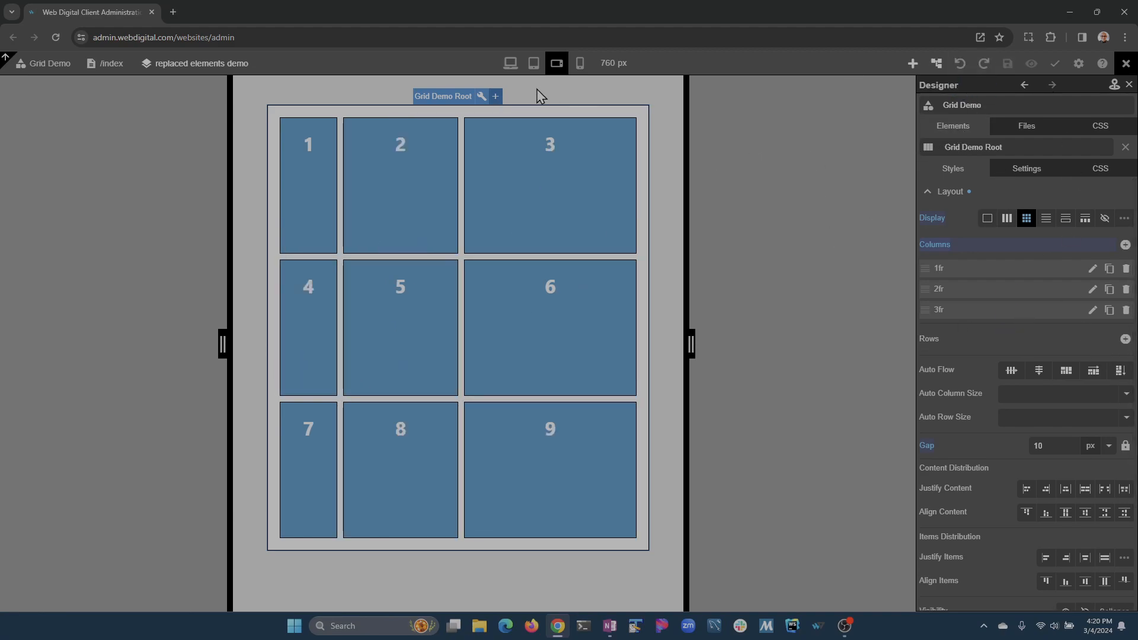
Return to the desktop breakpoint and set the root grid's auto row size to 196 px, undoing a trial auto column size change
left_click(510, 63)
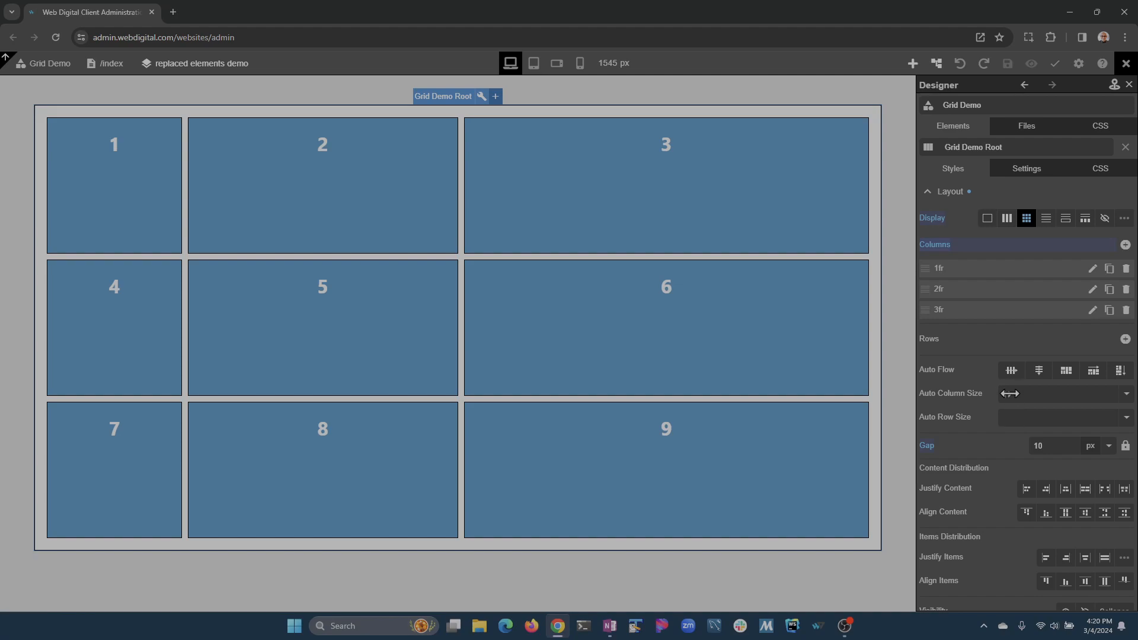
mouse_move(1007, 395)
left_mouse_down()
mouse_move(1060, 405)
mouse_move(1009, 409)
left_mouse_up()
left_click(960, 64)
left_click_drag(1005, 418, 1120, 434)
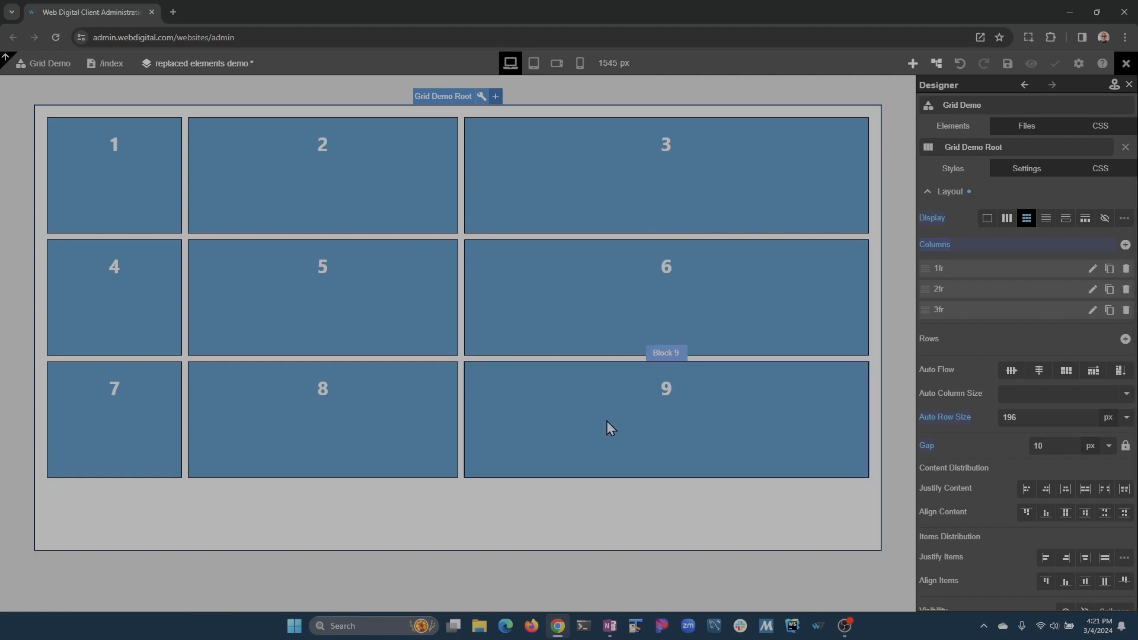
scroll(996, 415, "down", 3)
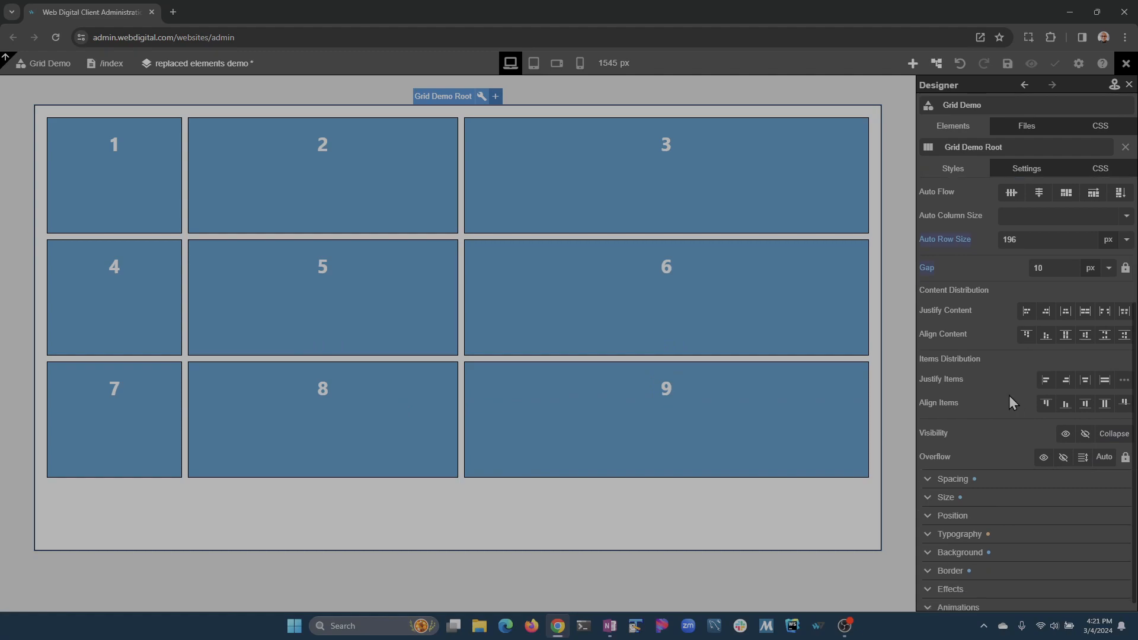
Set Block 1's column span to 2 in its grid child sizing and delete Block 2 from the grid
left_click(540, 425)
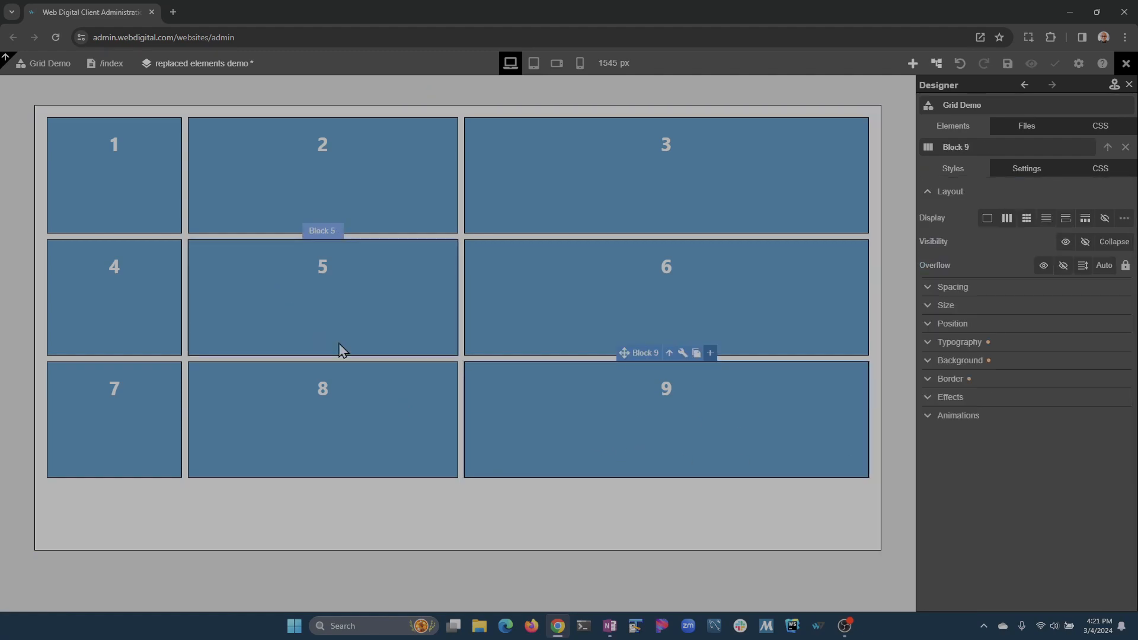
left_click(127, 205)
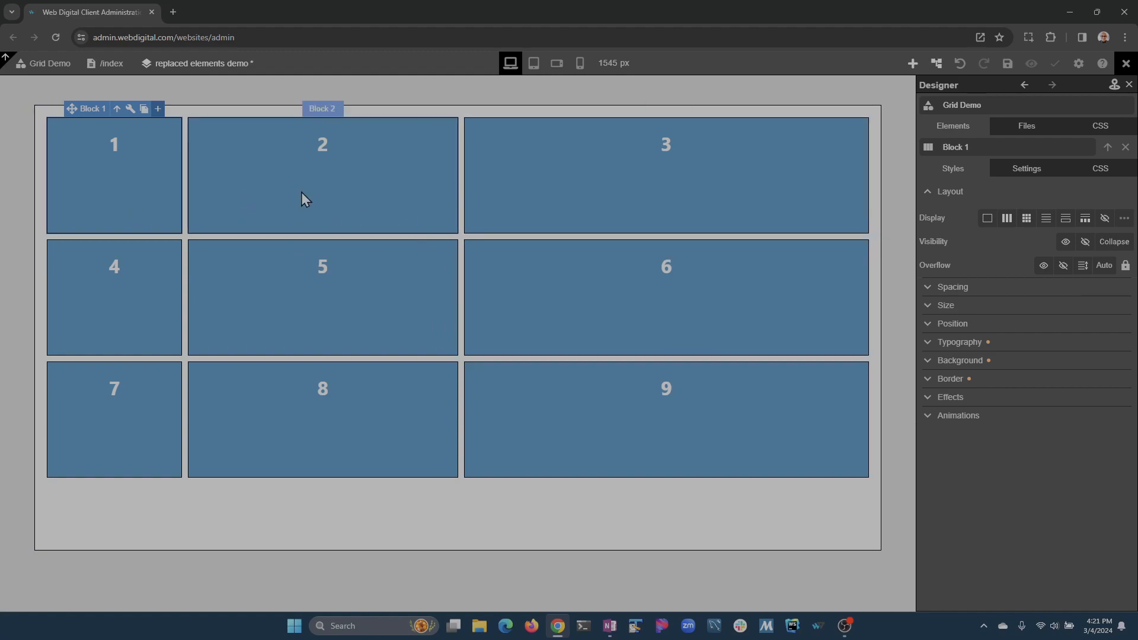
left_click(936, 309)
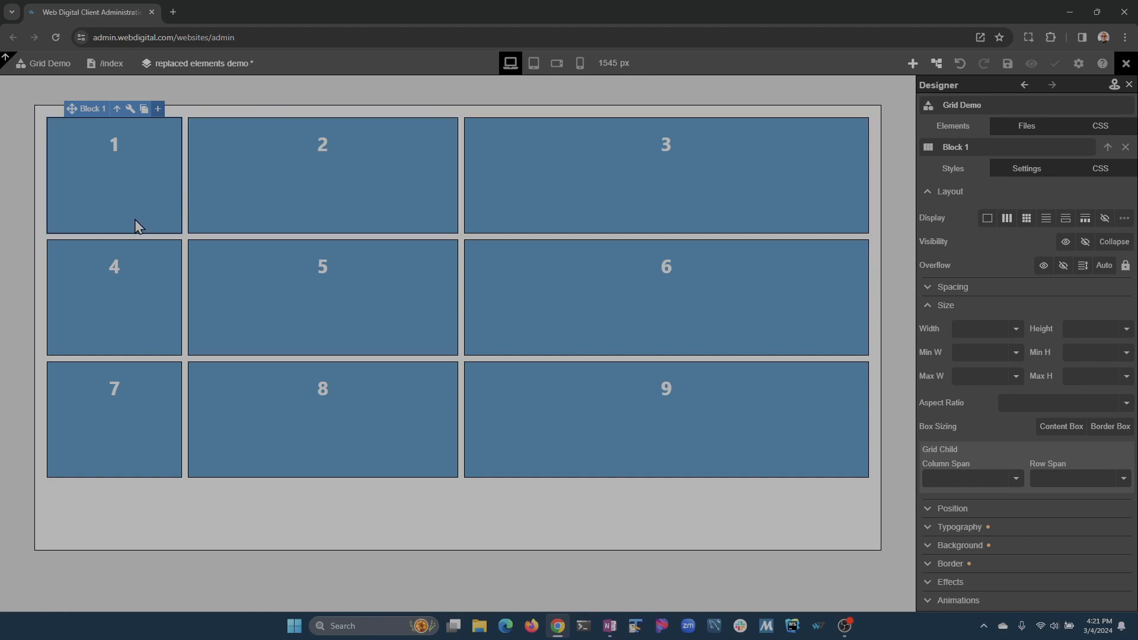
left_click(935, 478)
type("2")
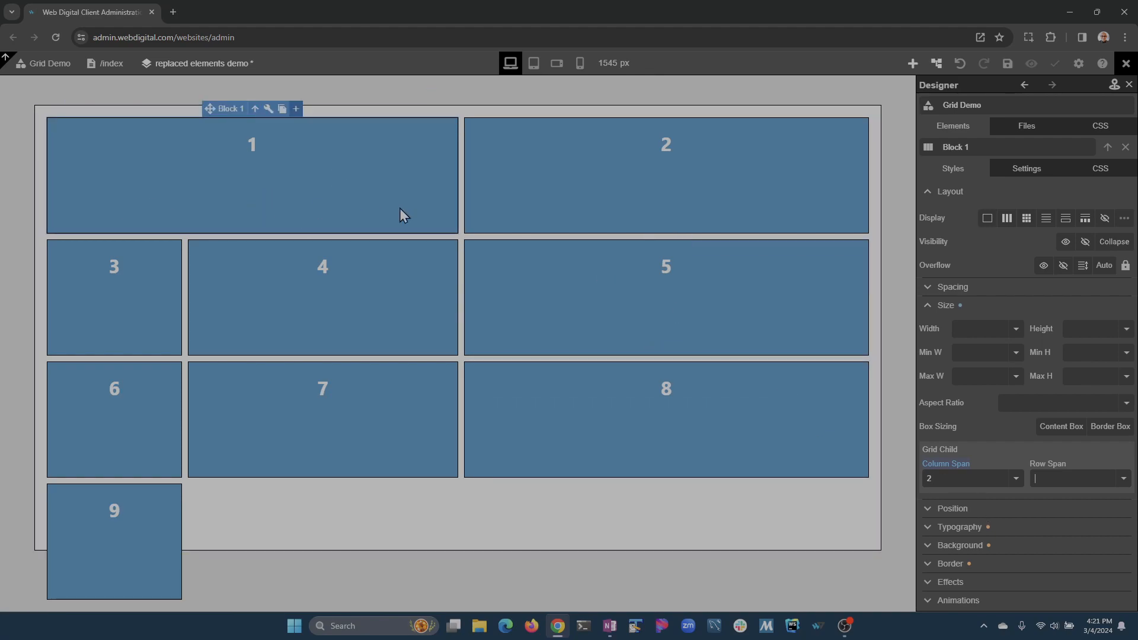
left_click(615, 202)
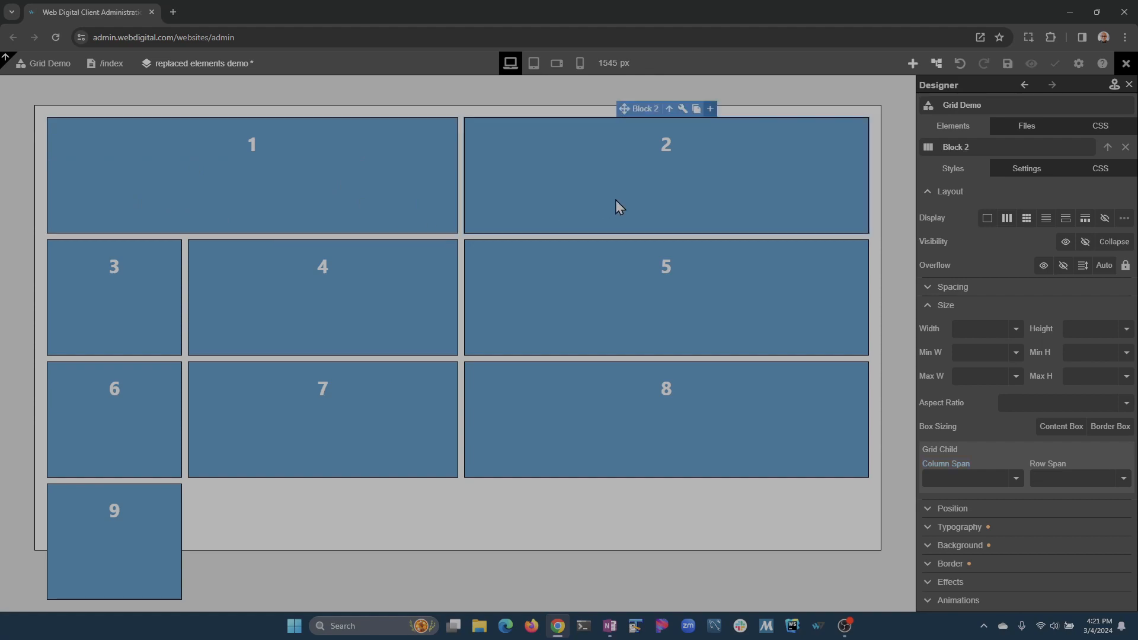
key("Delete")
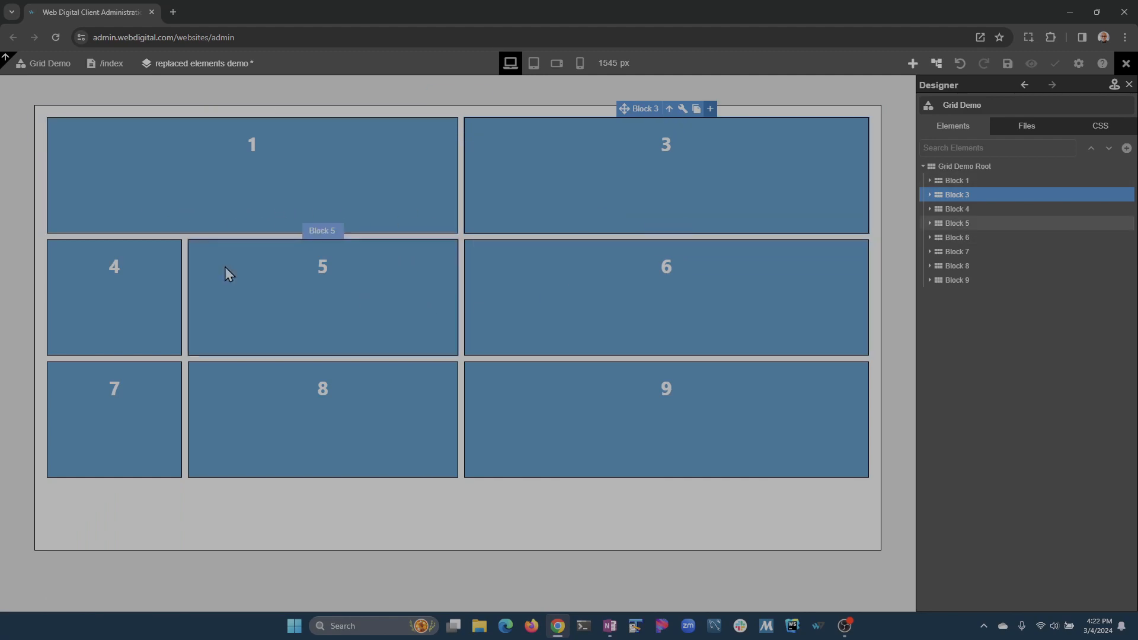
Set Block 1's row span to 2 in its grid child sizing
left_click(285, 196)
left_click(938, 230)
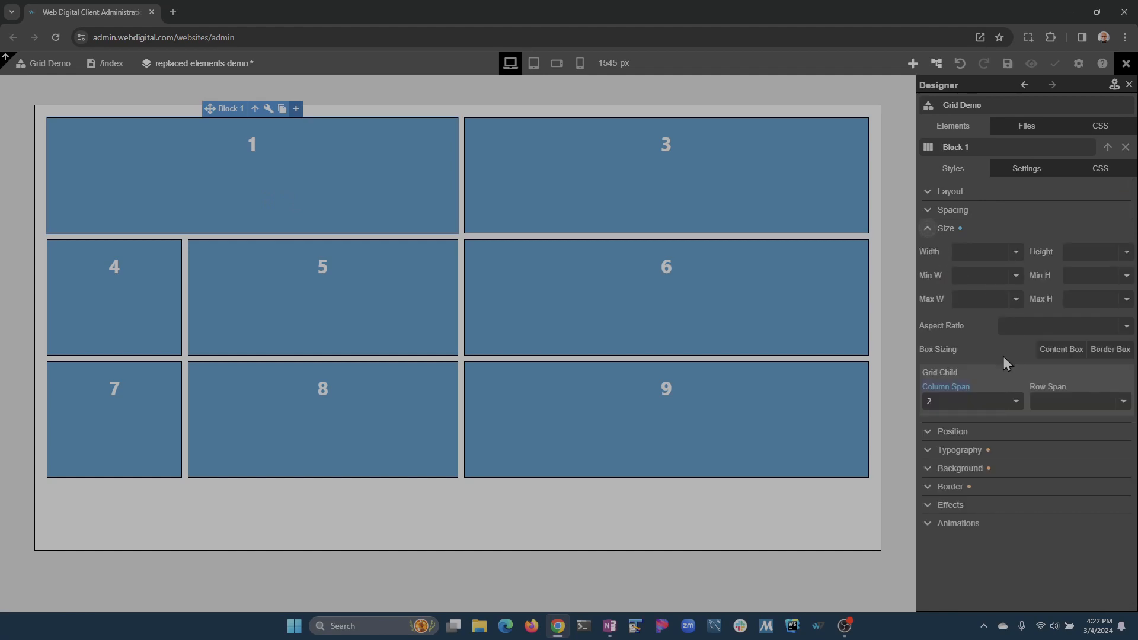
left_click(1068, 403)
type("2")
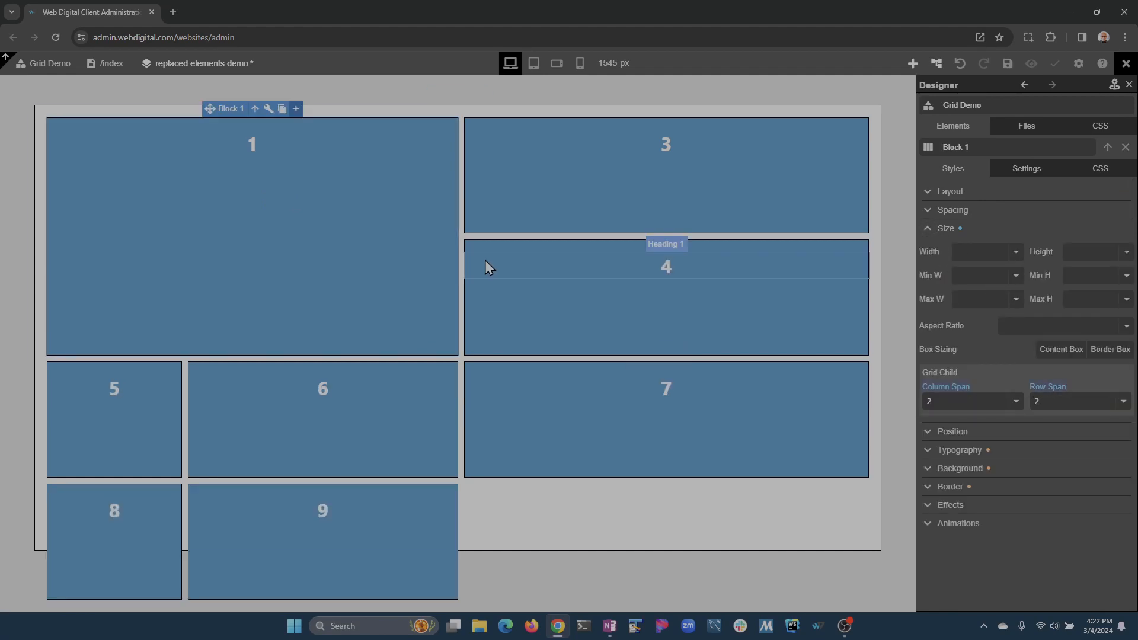
Delete Block 3 and Block 4 from the grid
left_click(638, 199)
key("Delete")
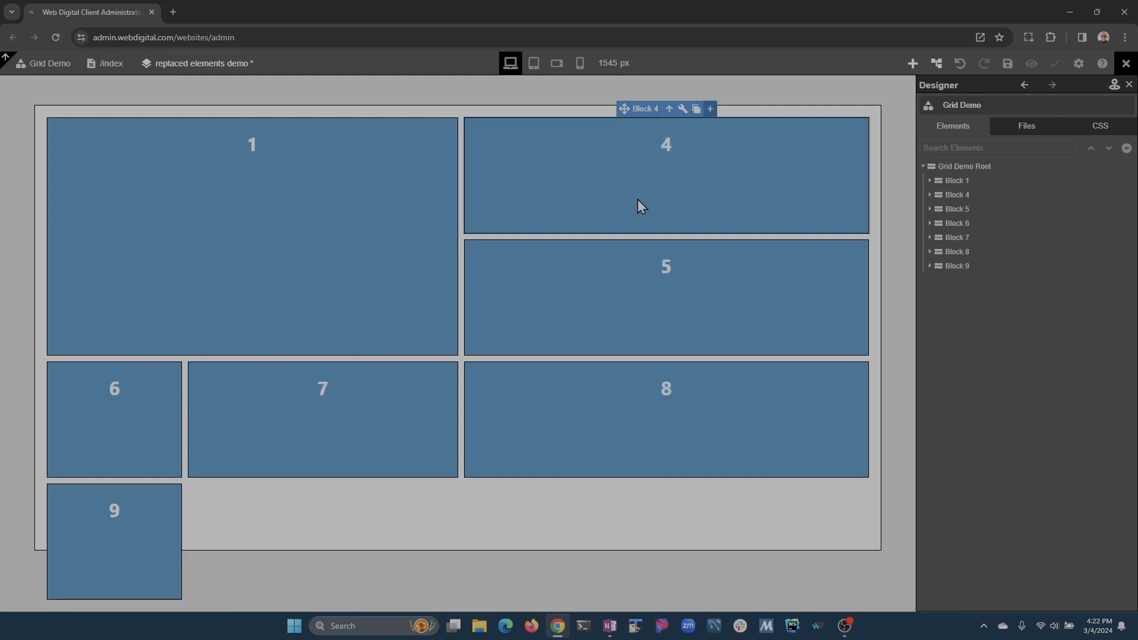
left_click(638, 199)
key("Delete")
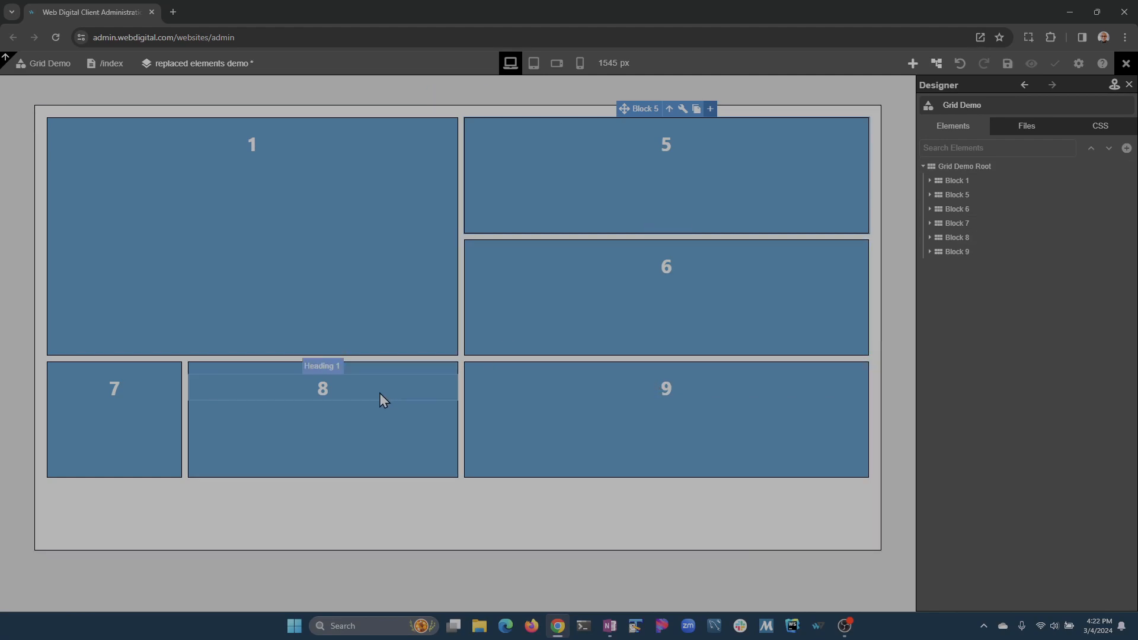
Examine the grid child position options of Block 8, including order, self alignment, start column and start row
left_click(399, 439)
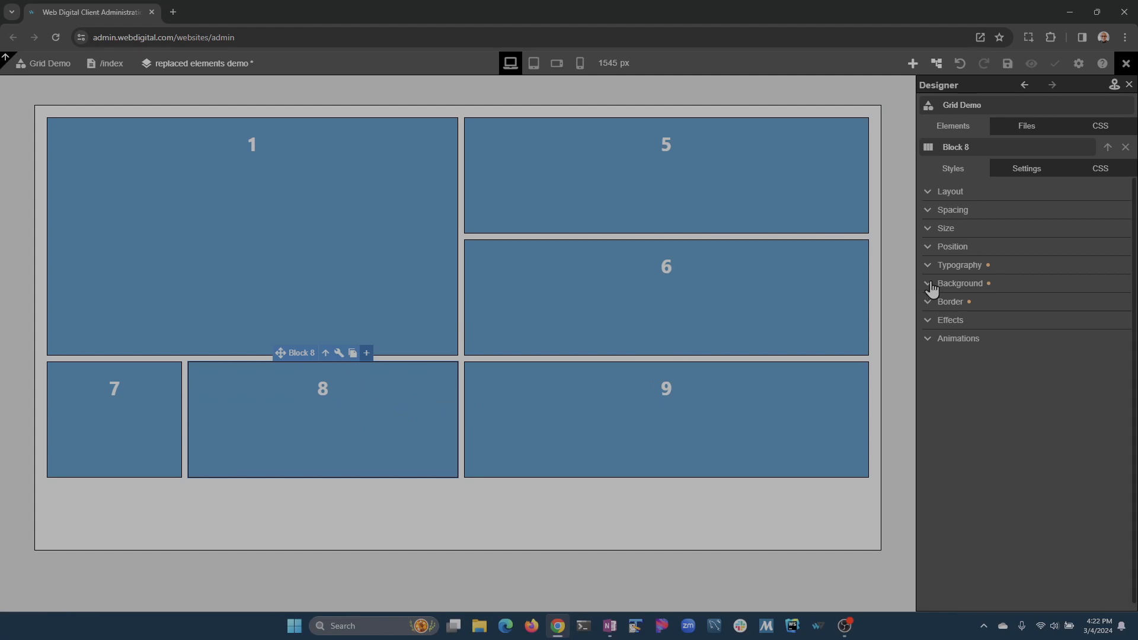
left_click(940, 246)
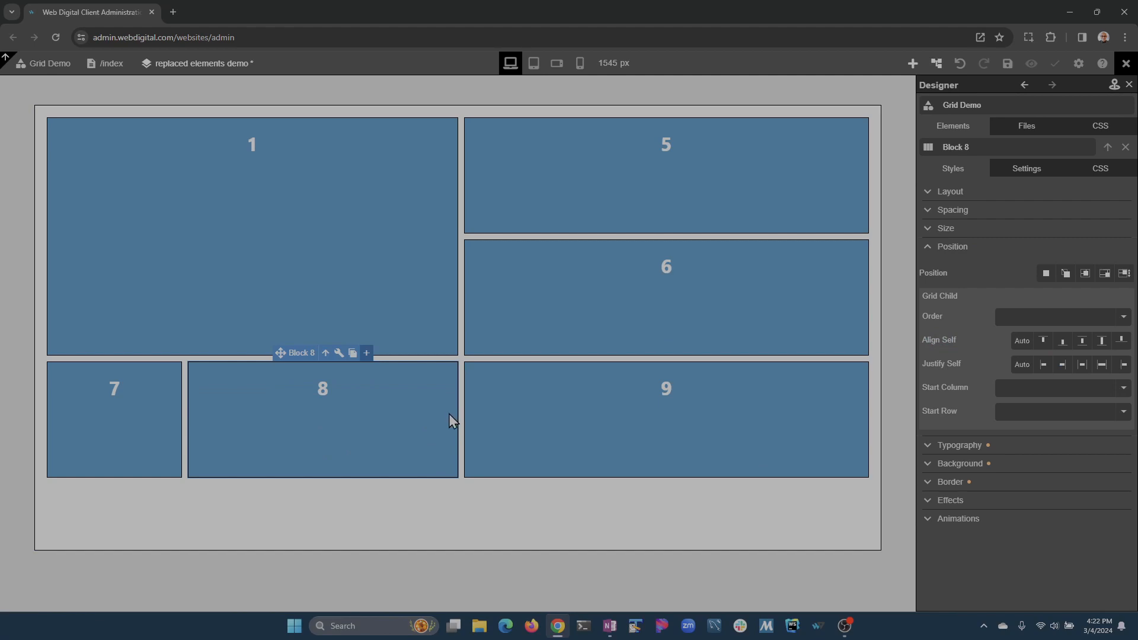
left_click(927, 247)
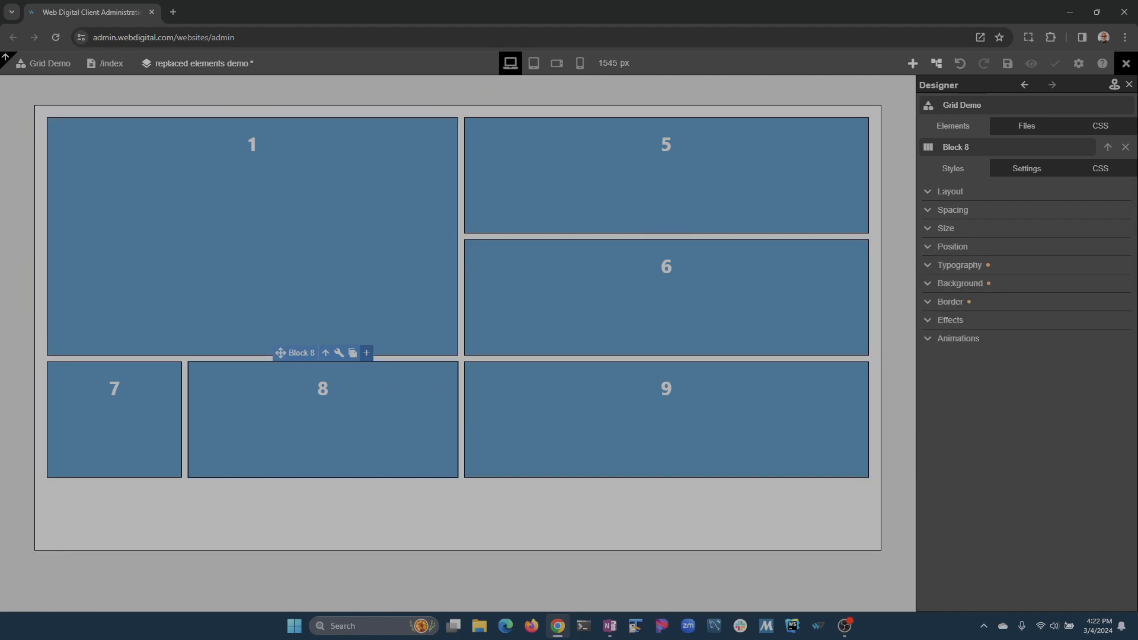